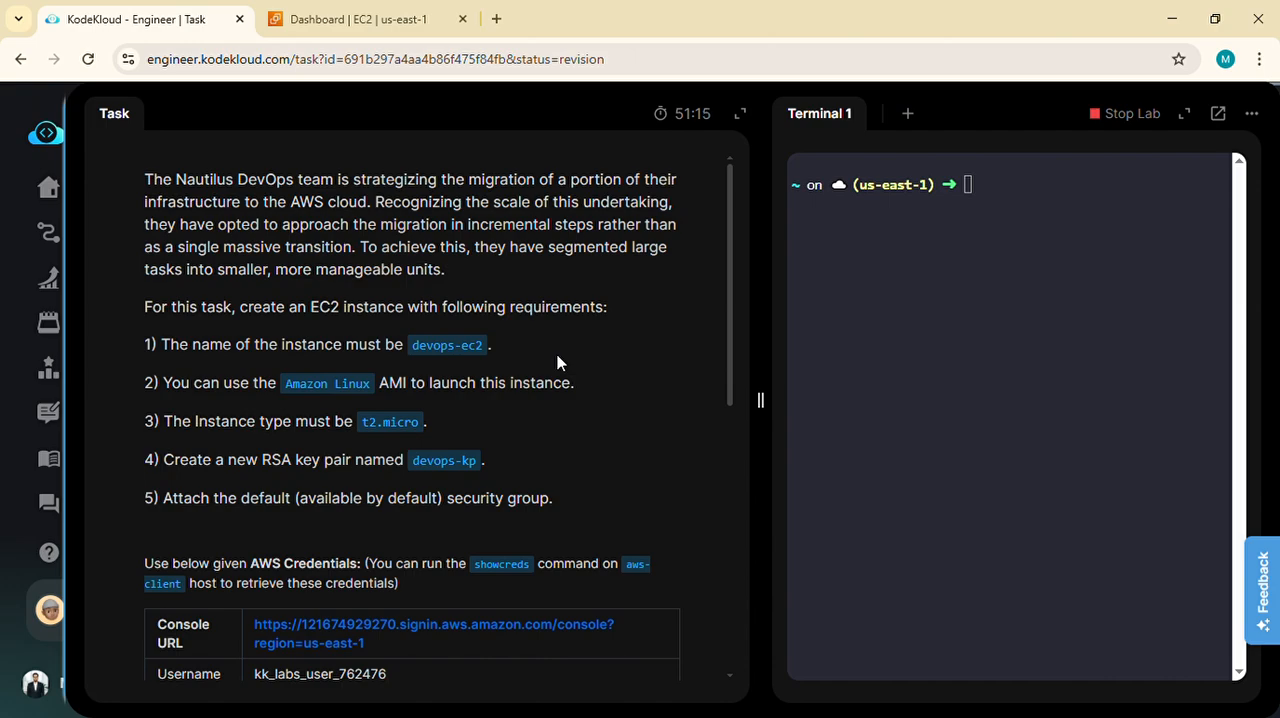
- Read the task's EC2 instance requirements, then start launching a new instance from the EC2 dashboard
scroll(557, 362, down, 1)
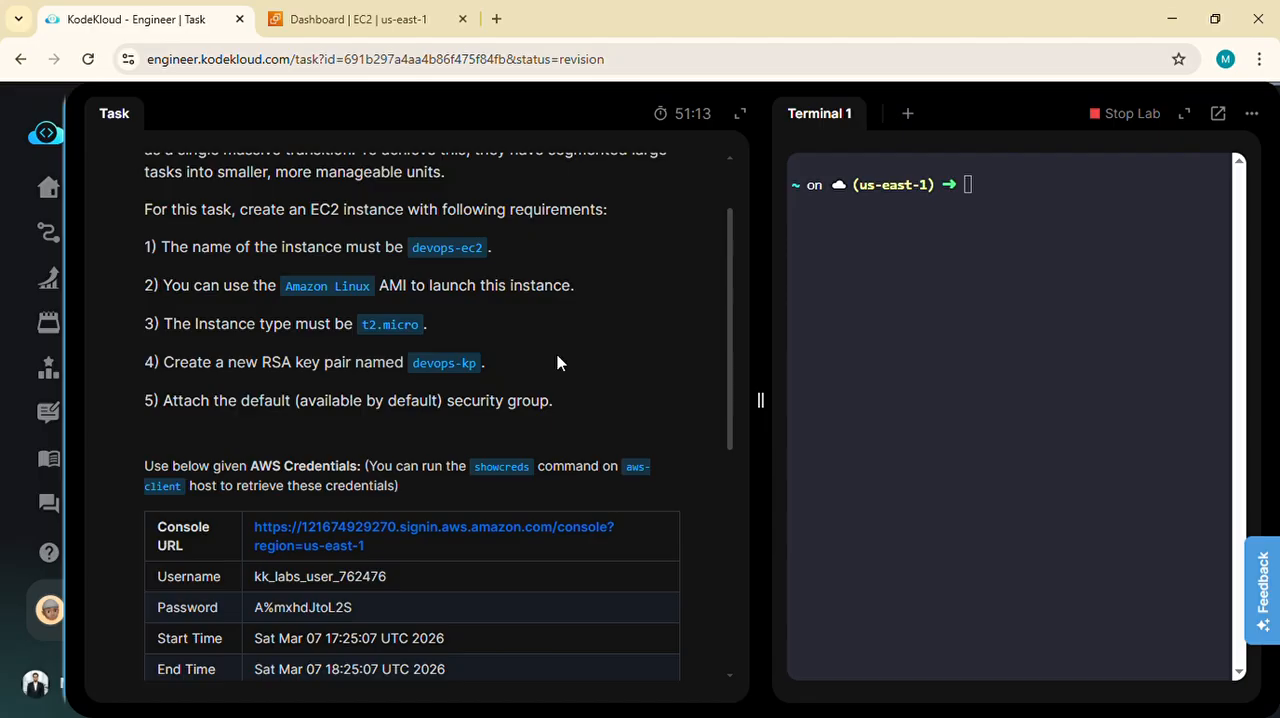
scroll(557, 362, up, 1)
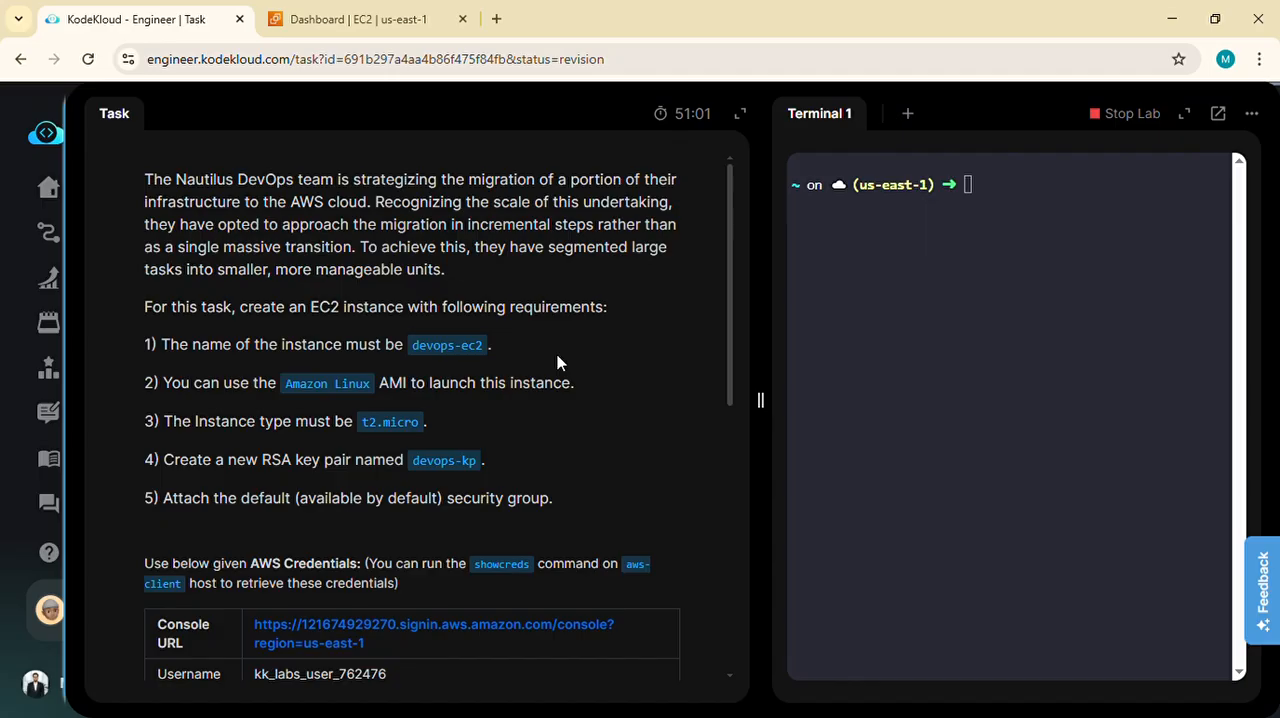
scroll(557, 363, down, 1)
scroll(557, 363, up, 1)
click(396, 8)
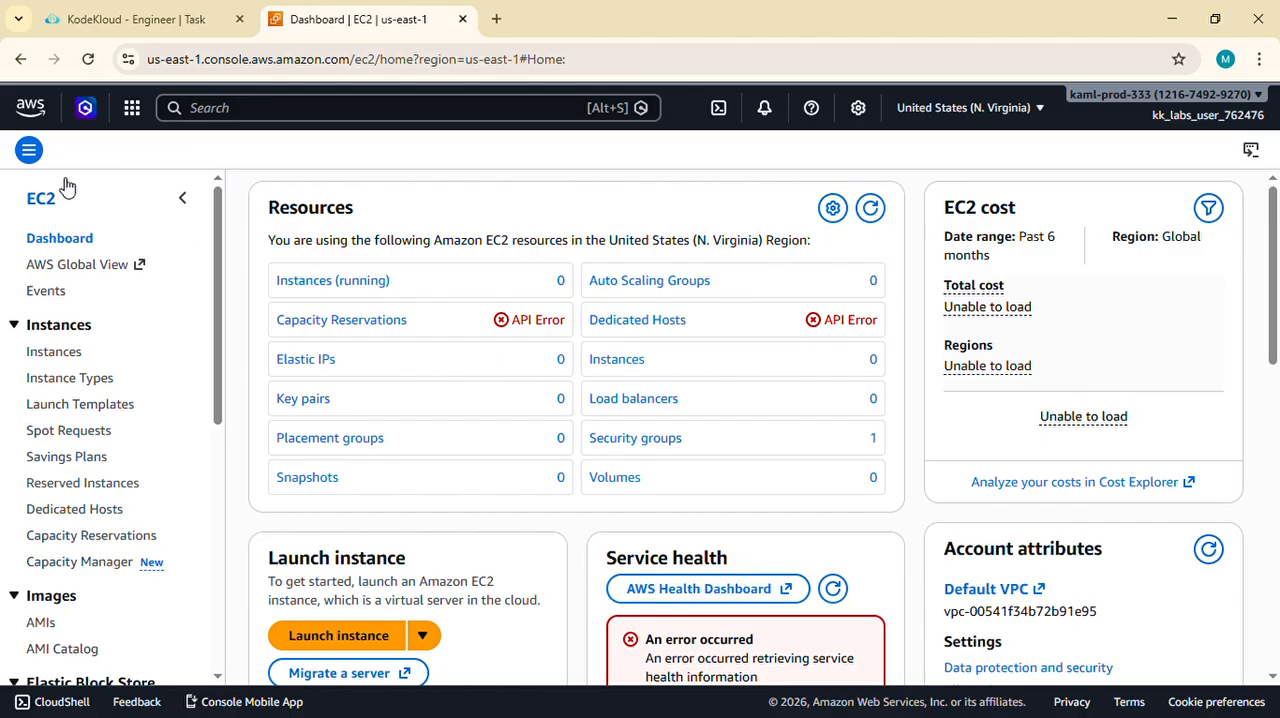
scroll(252, 263, down, 2)
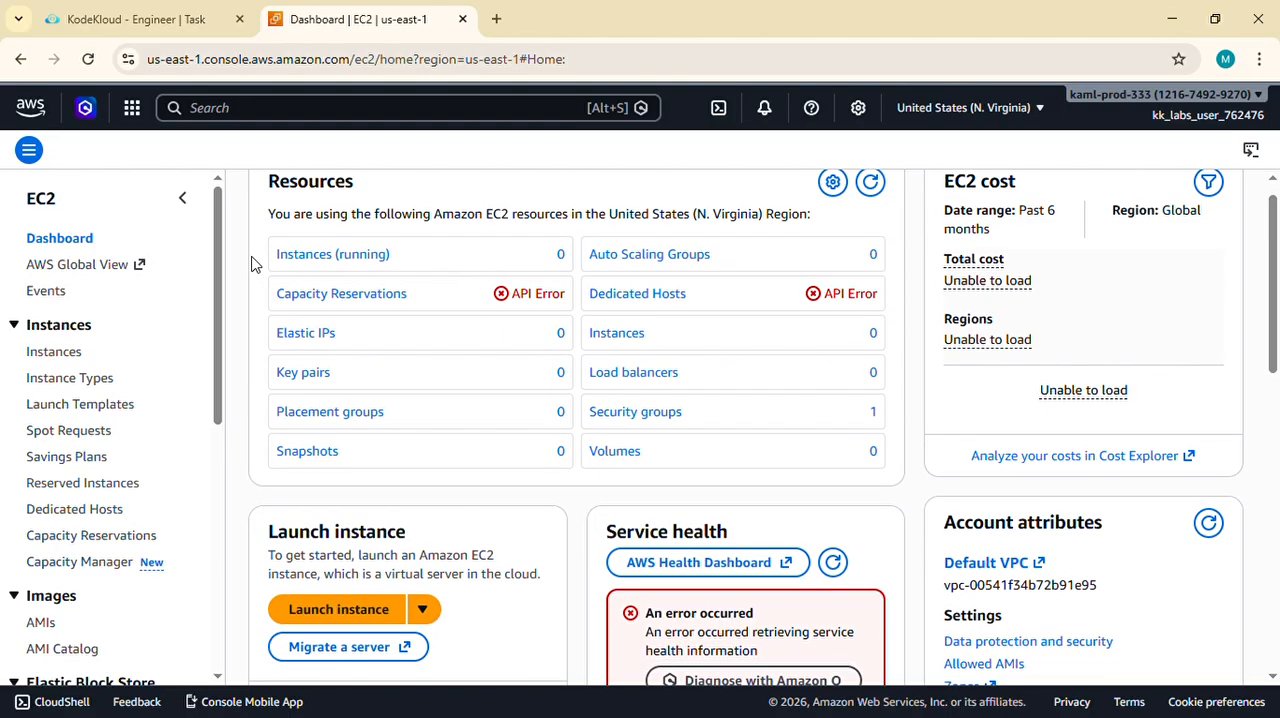
click(329, 540)
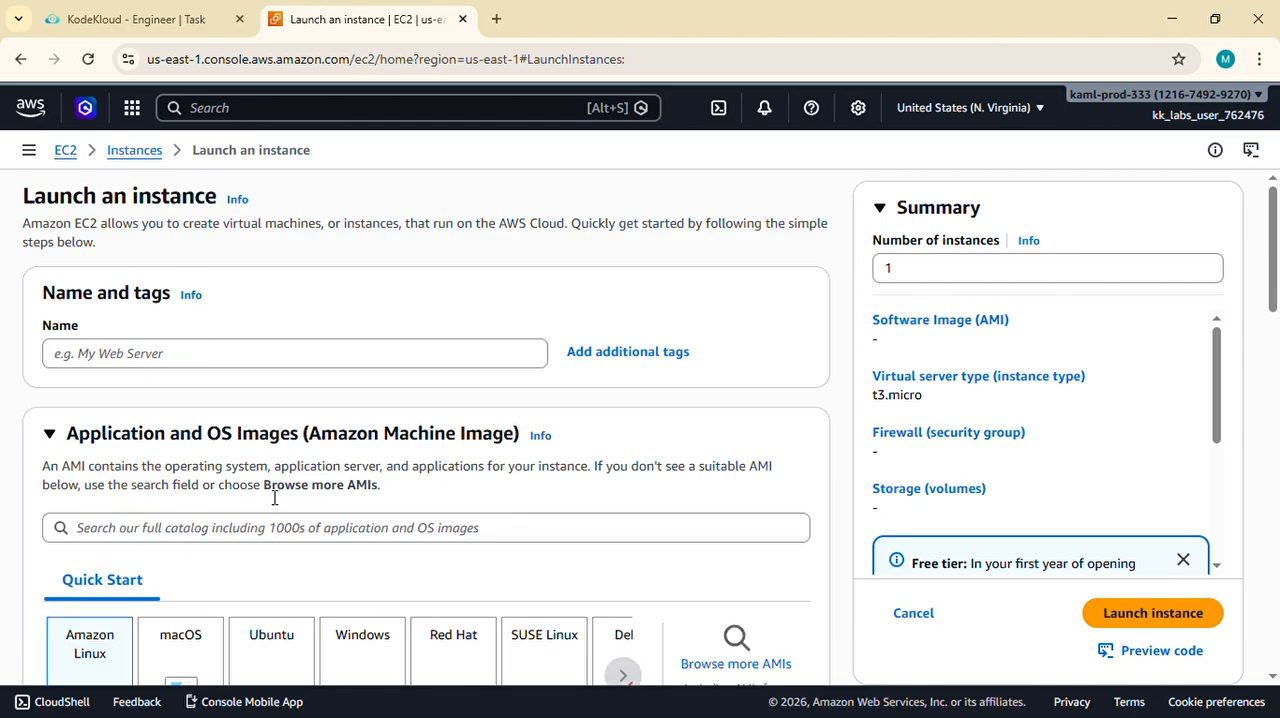
- Name the new instance devops-ec2, copying the name from the task description
click(180, 20)
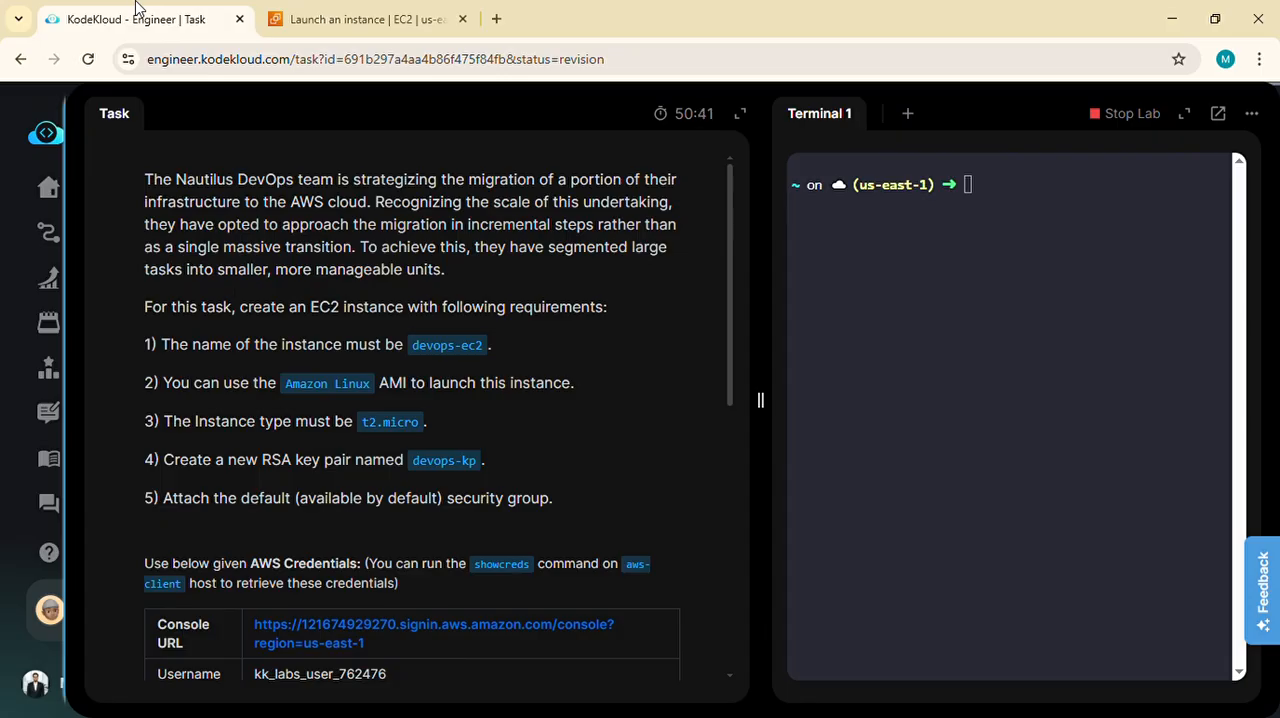
drag(412, 345, 484, 346)
key(ctrl+c)
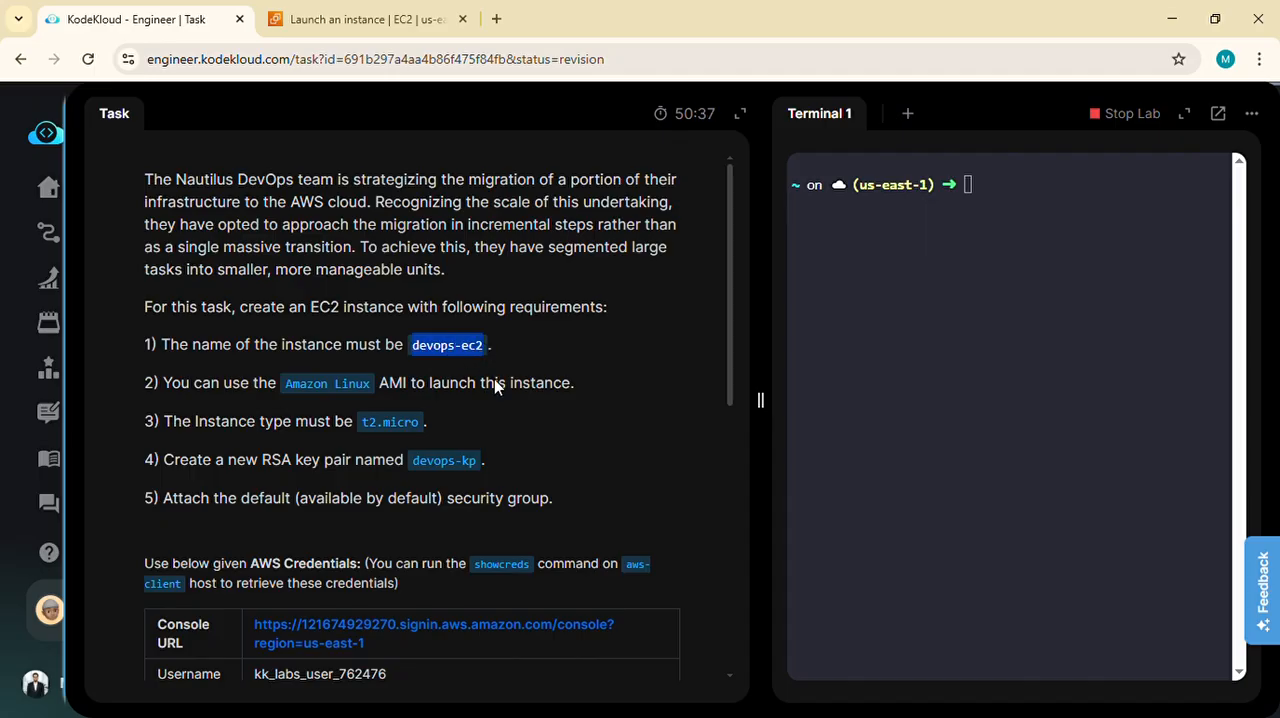
click(350, 18)
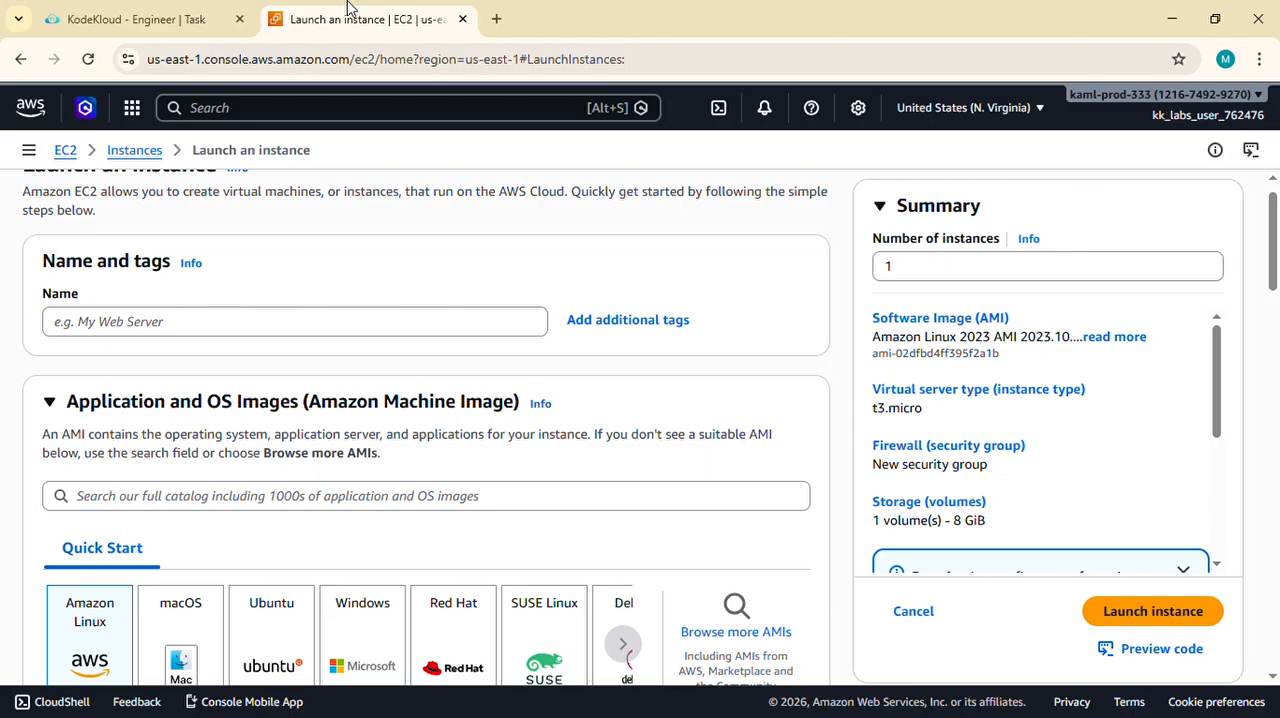
click(220, 324)
key(ctrl+v)
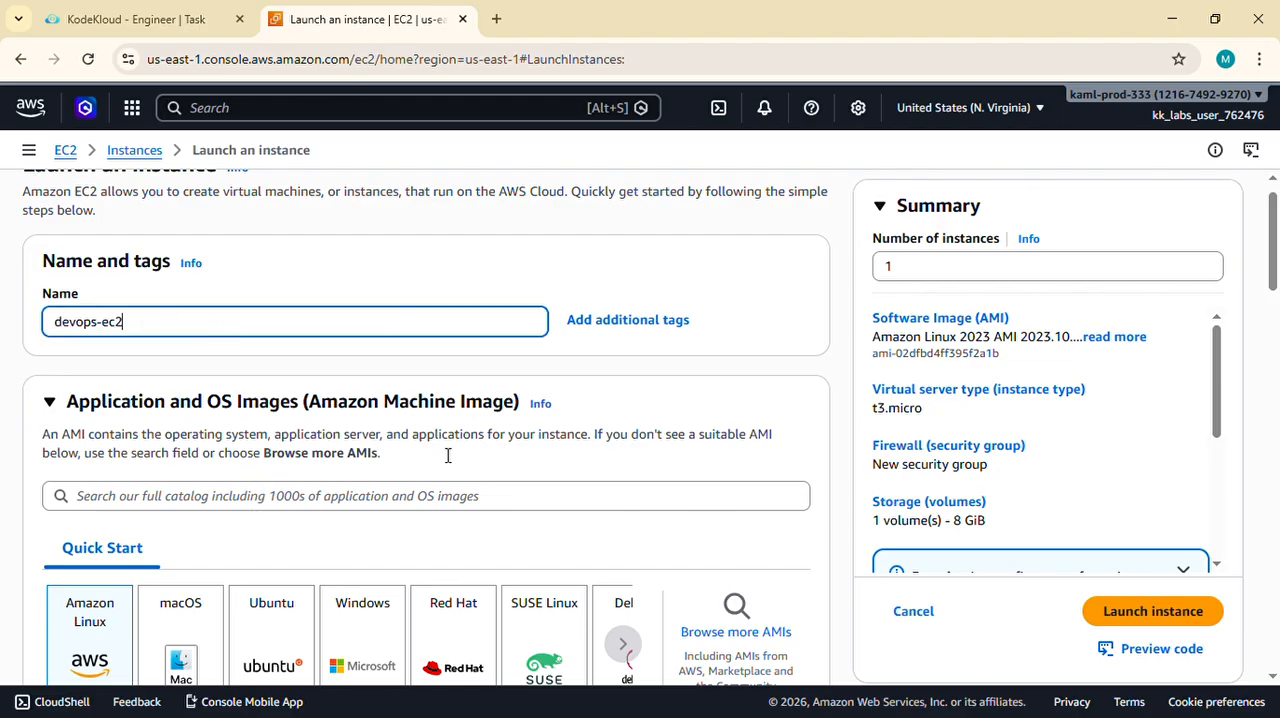
- Compare the preselected Amazon Linux machine image in the launch form with the AMI requirement in the task description
scroll(474, 449, down, 2)
scroll(115, 457, down, 3)
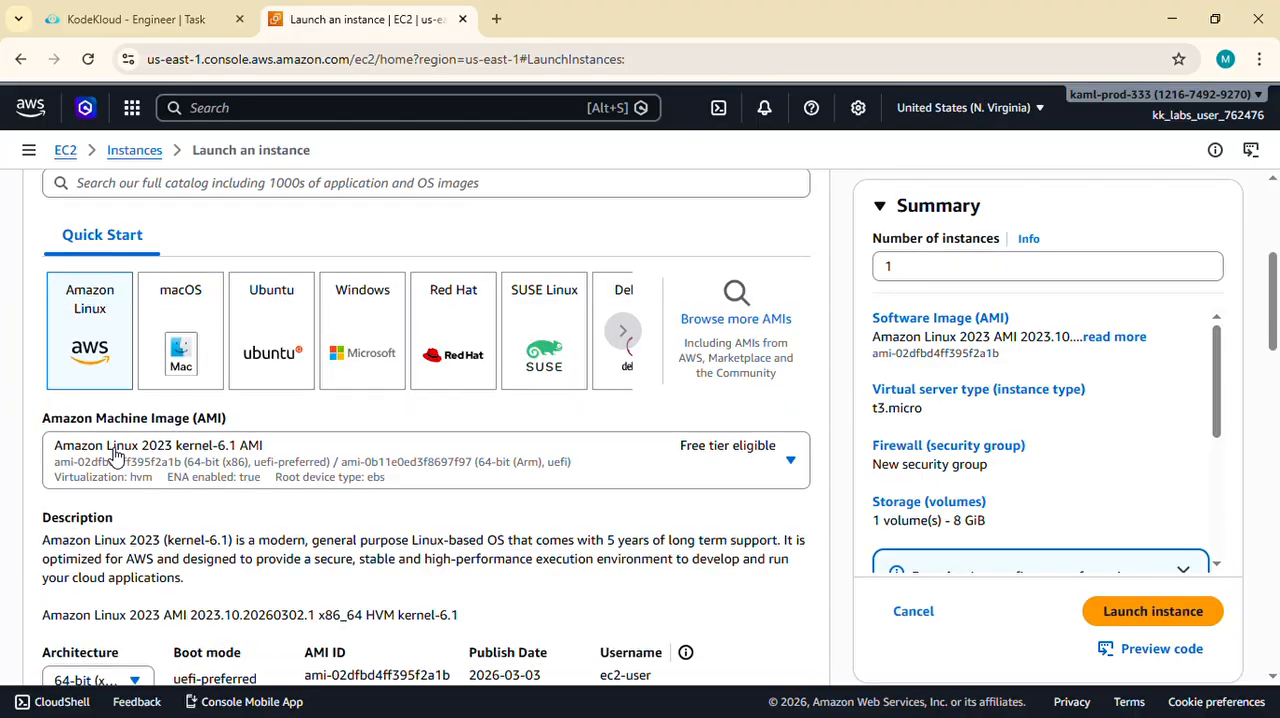
click(155, 19)
scroll(268, 346, down, 1)
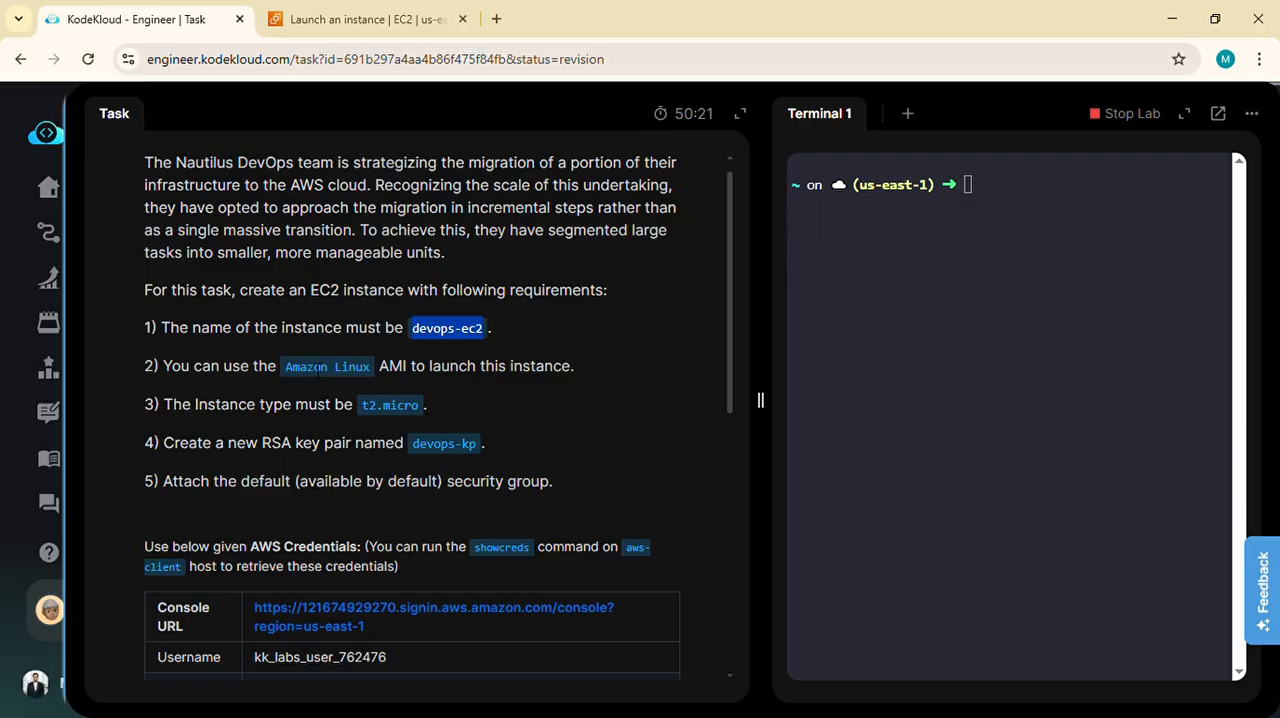
click(327, 14)
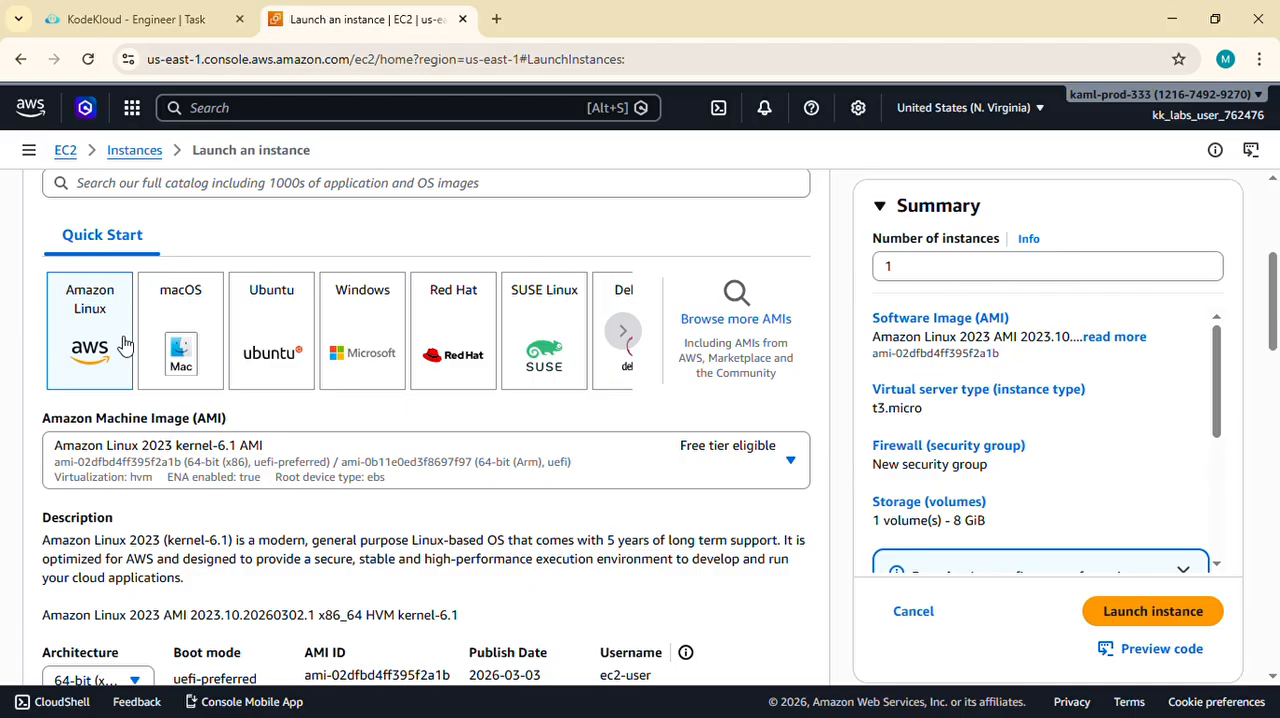
scroll(125, 344, up, 1)
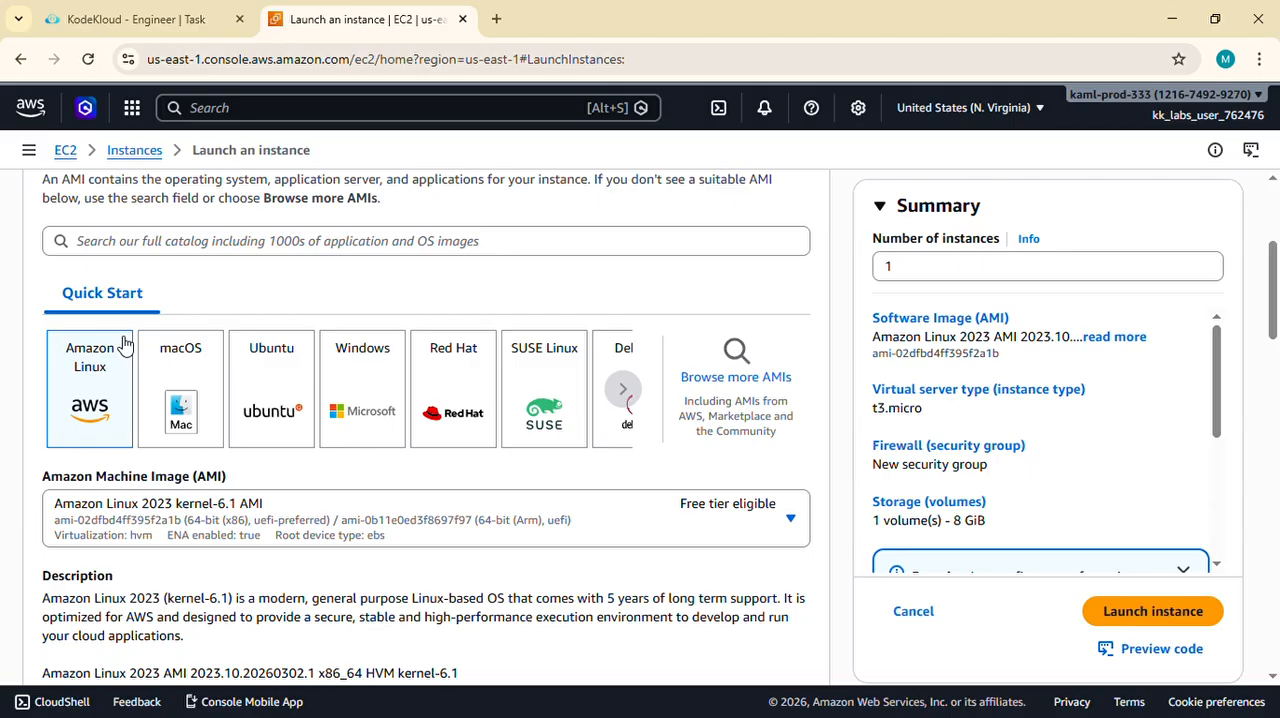
scroll(88, 393, down, 1)
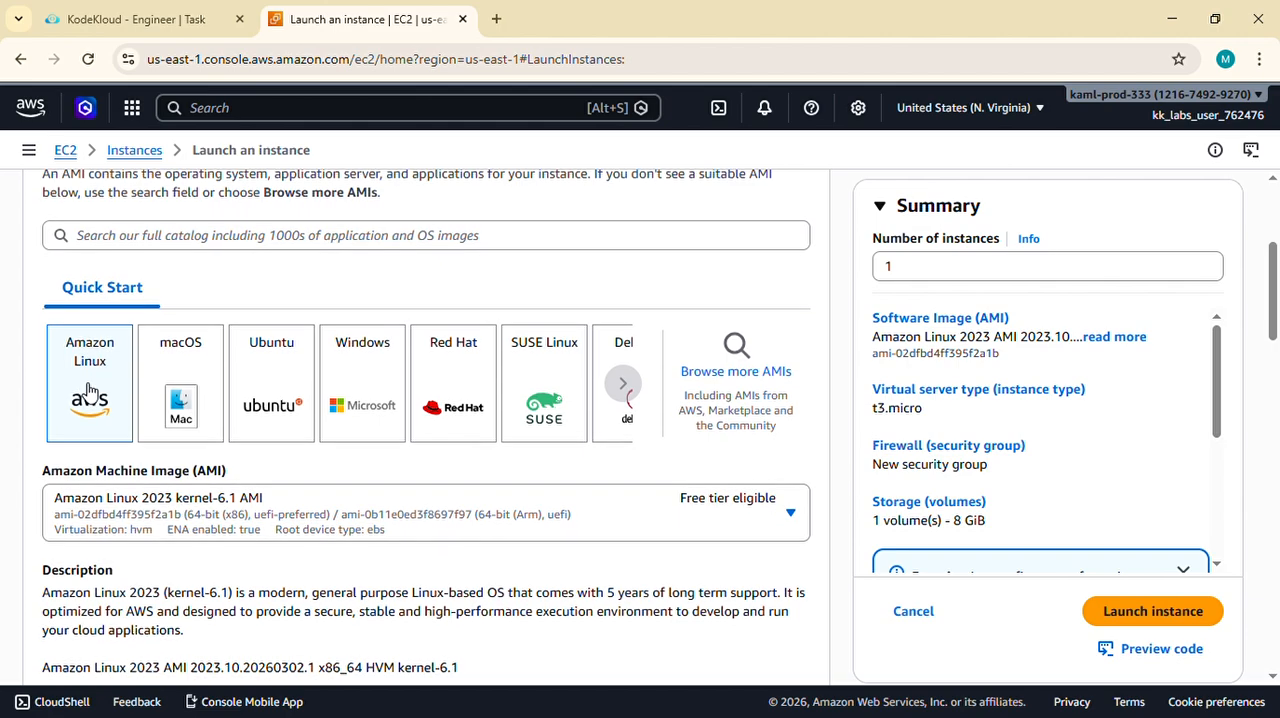
scroll(78, 368, down, 1)
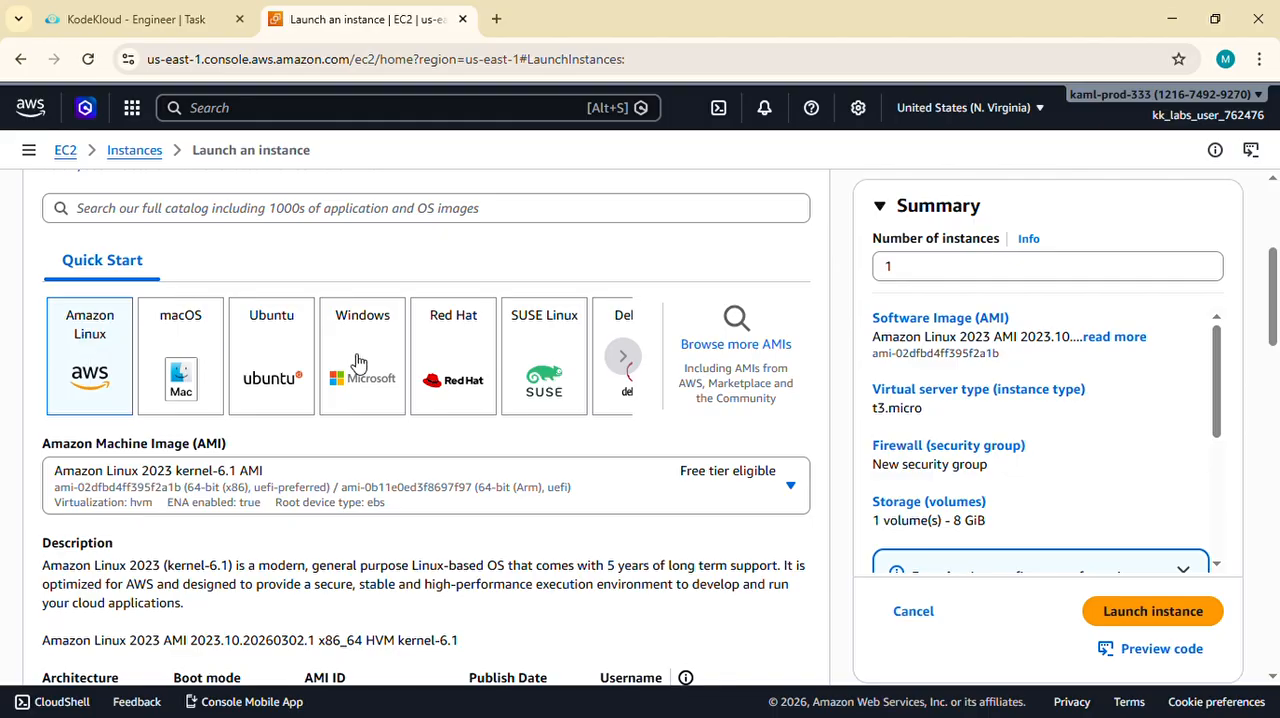
- Check the required instance type in the task description and set the instance type to t2.micro
scroll(358, 360, down, 6)
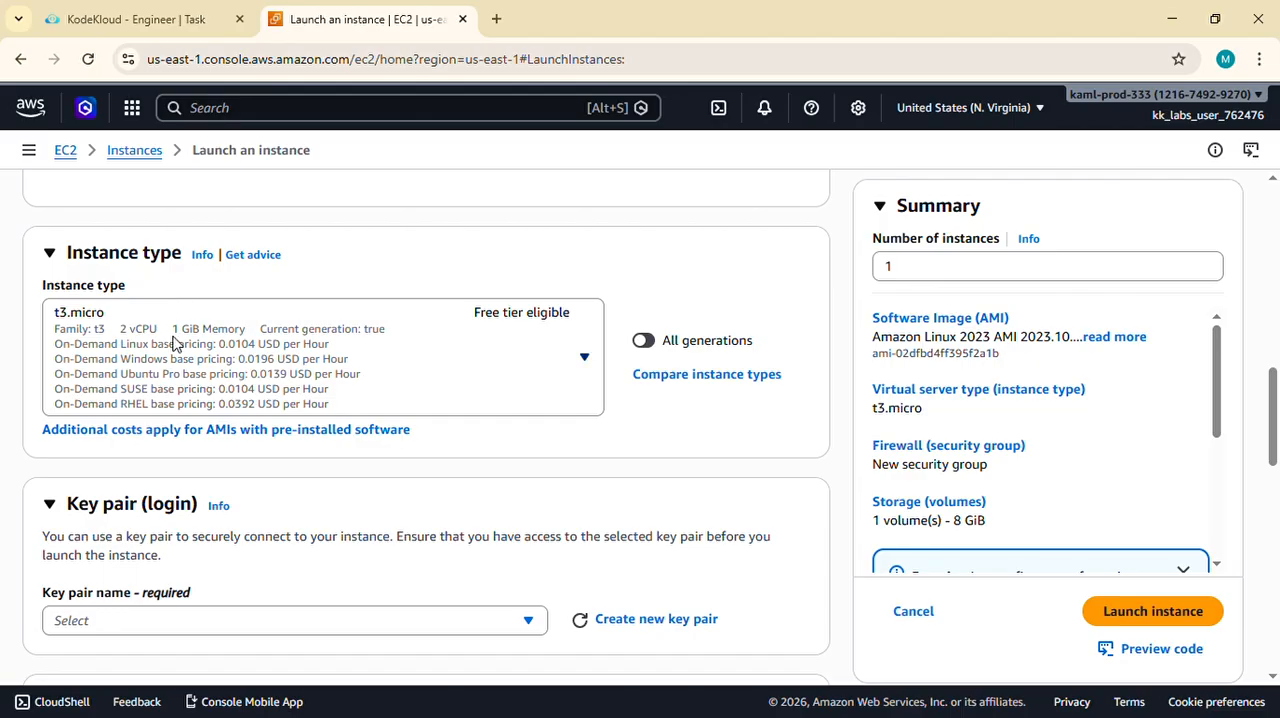
click(100, 17)
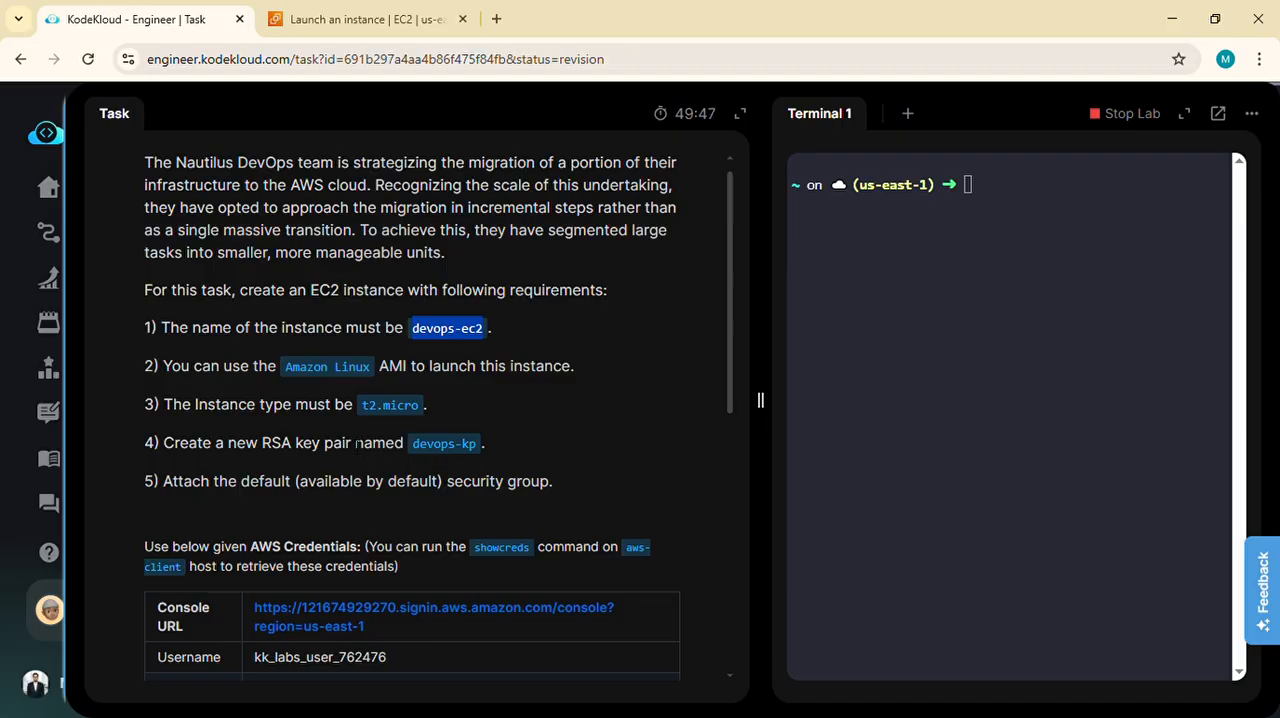
click(355, 19)
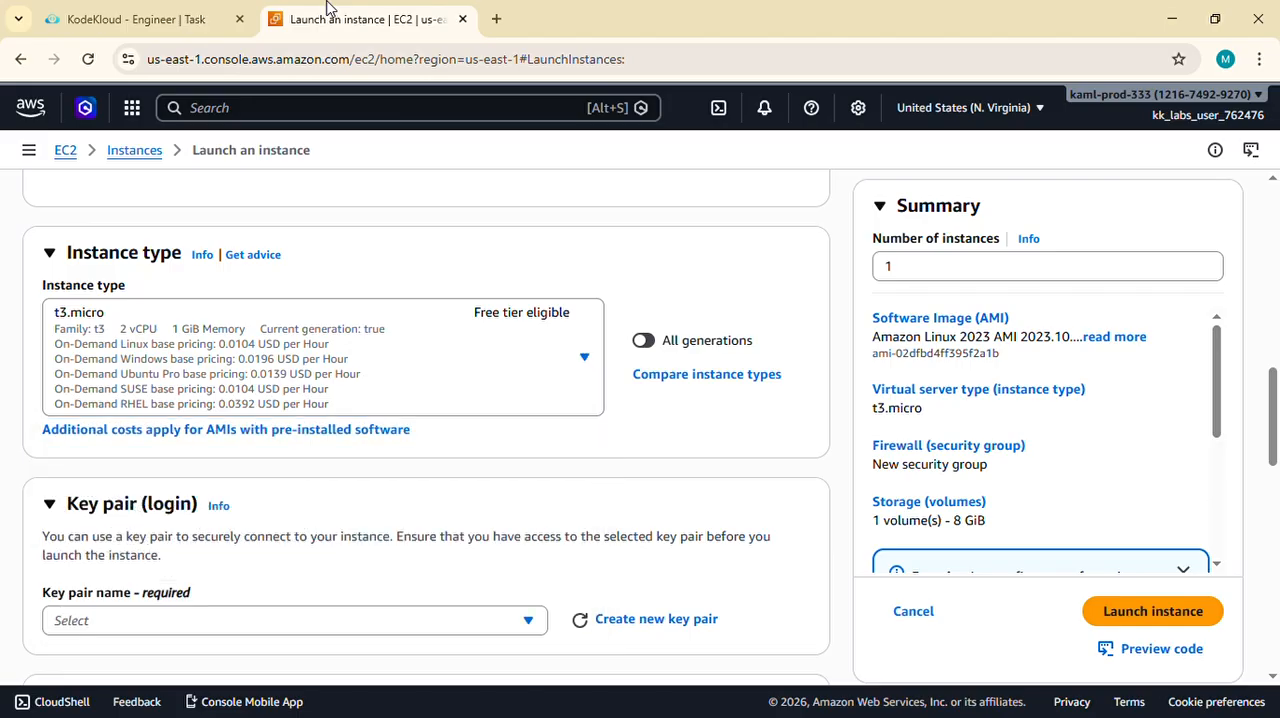
click(298, 332)
scroll(257, 549, down, 2)
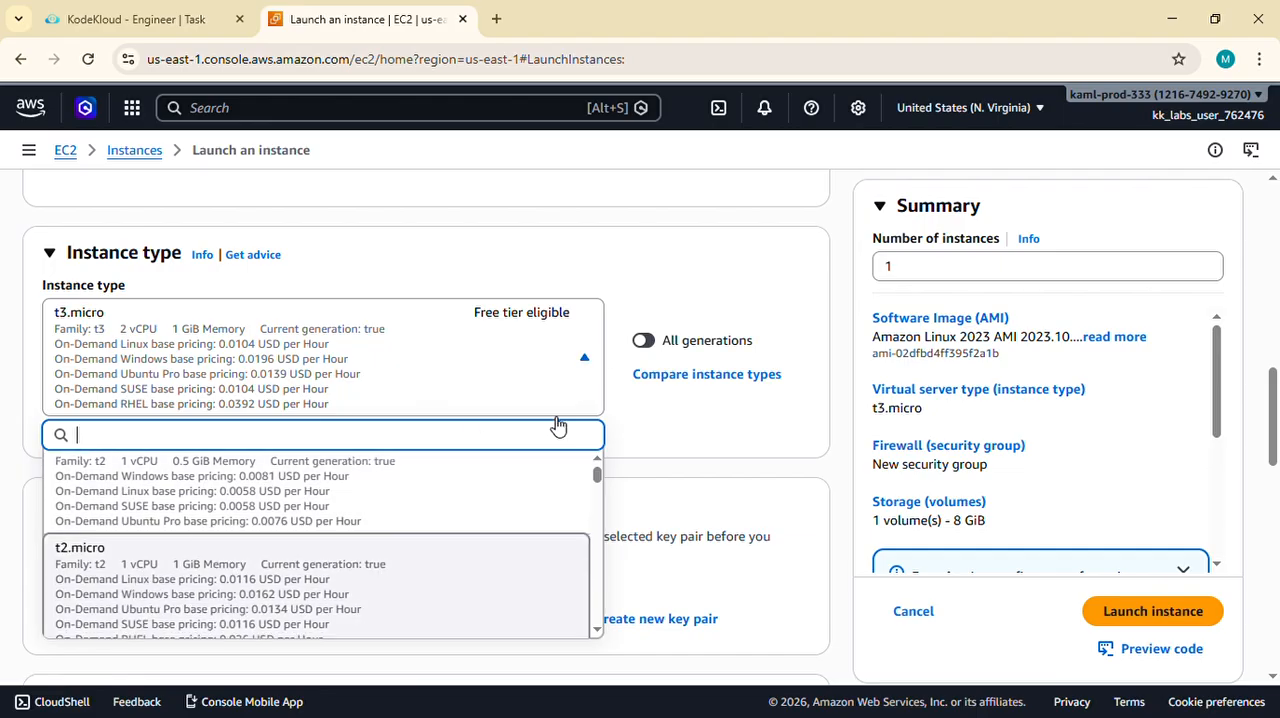
key(Return)
- Check the key pair requirement in the task description and open the form for creating a new key pair
scroll(393, 360, down, 1)
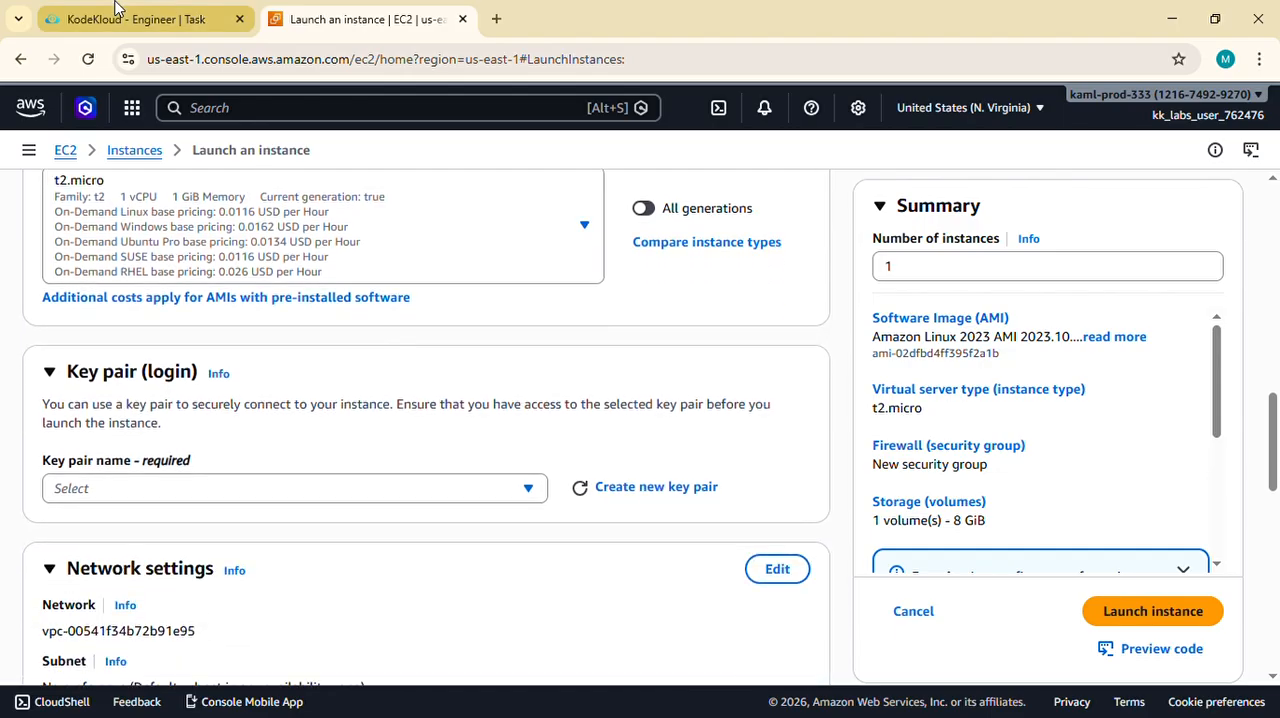
click(140, 19)
scroll(252, 385, down, 1)
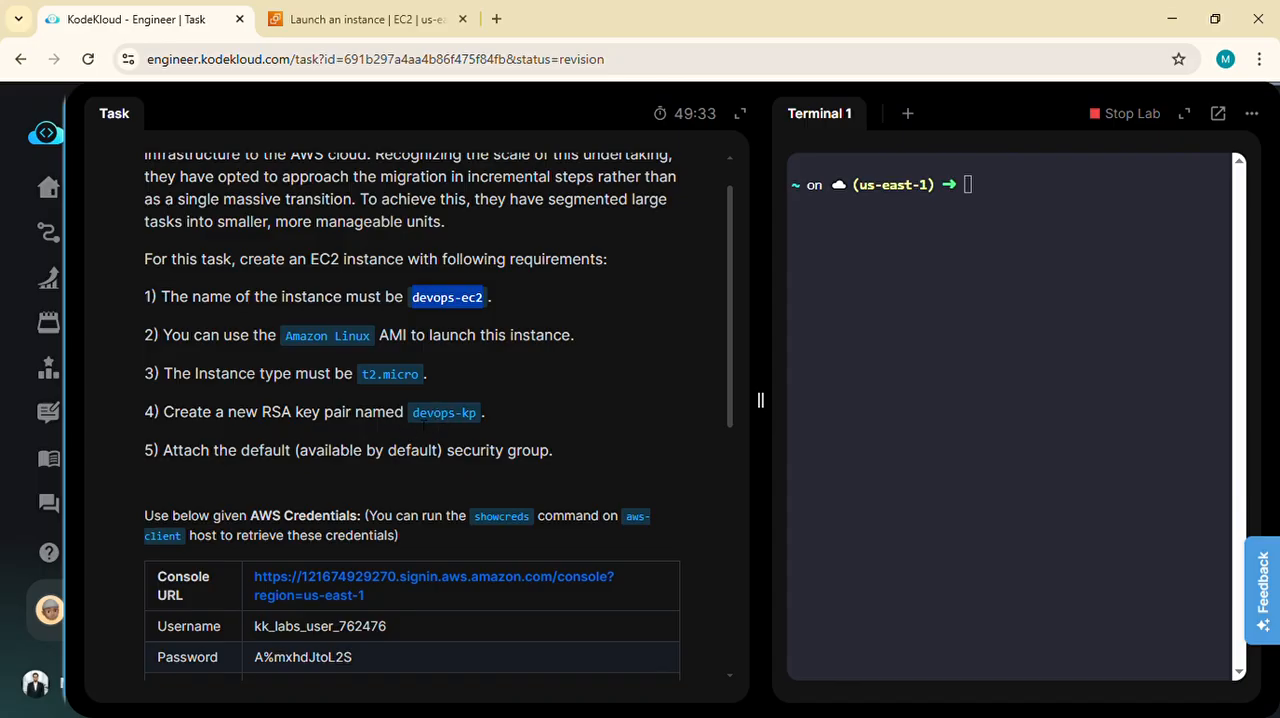
click(372, 22)
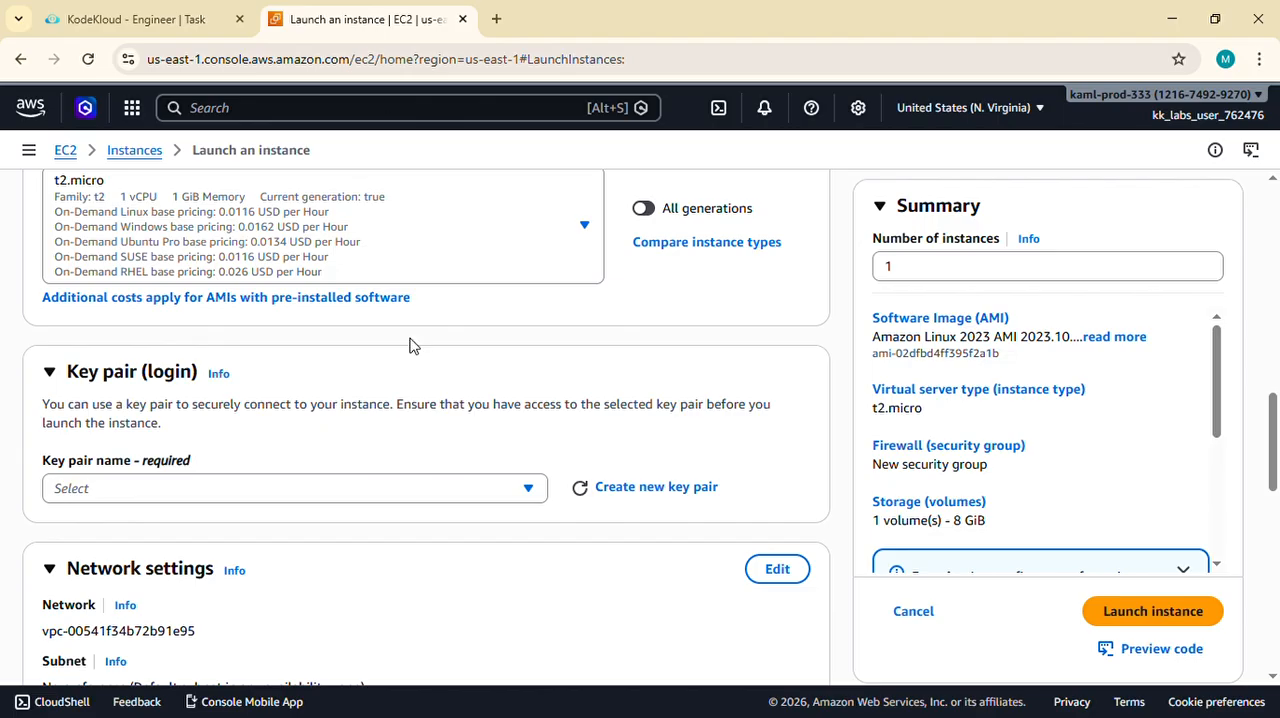
click(527, 400)
click(527, 400)
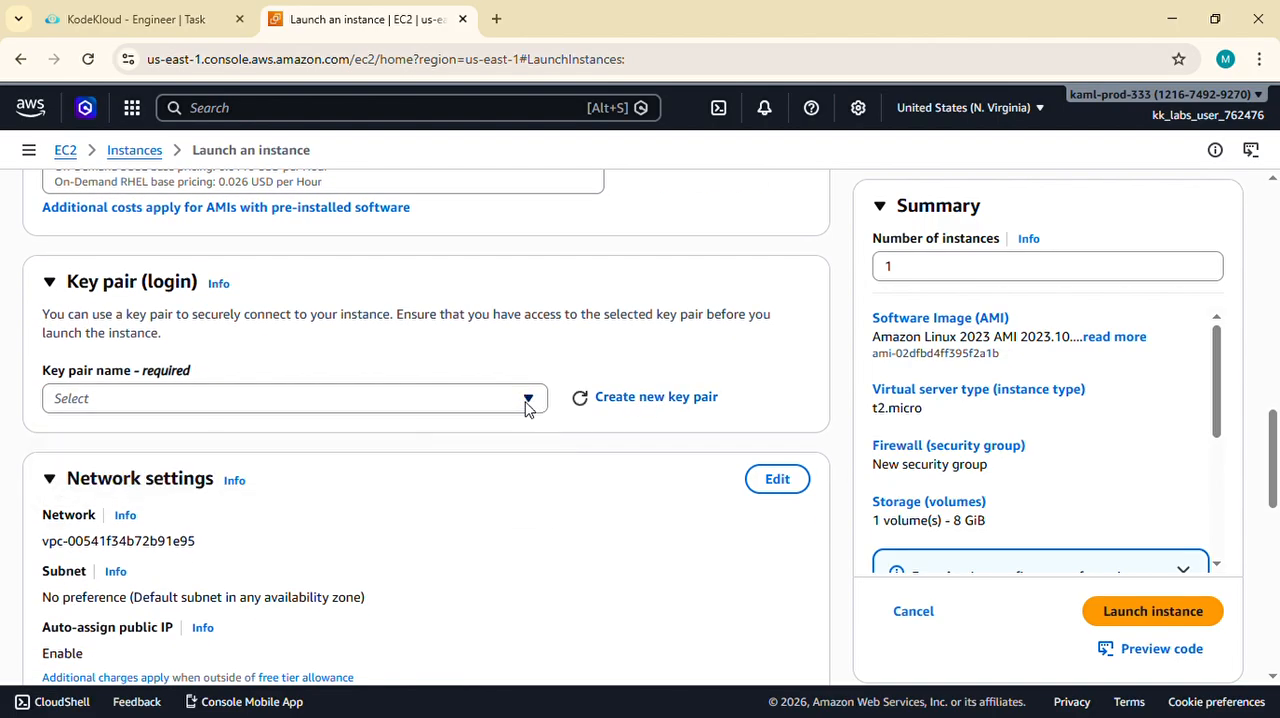
click(677, 404)
click(528, 287)
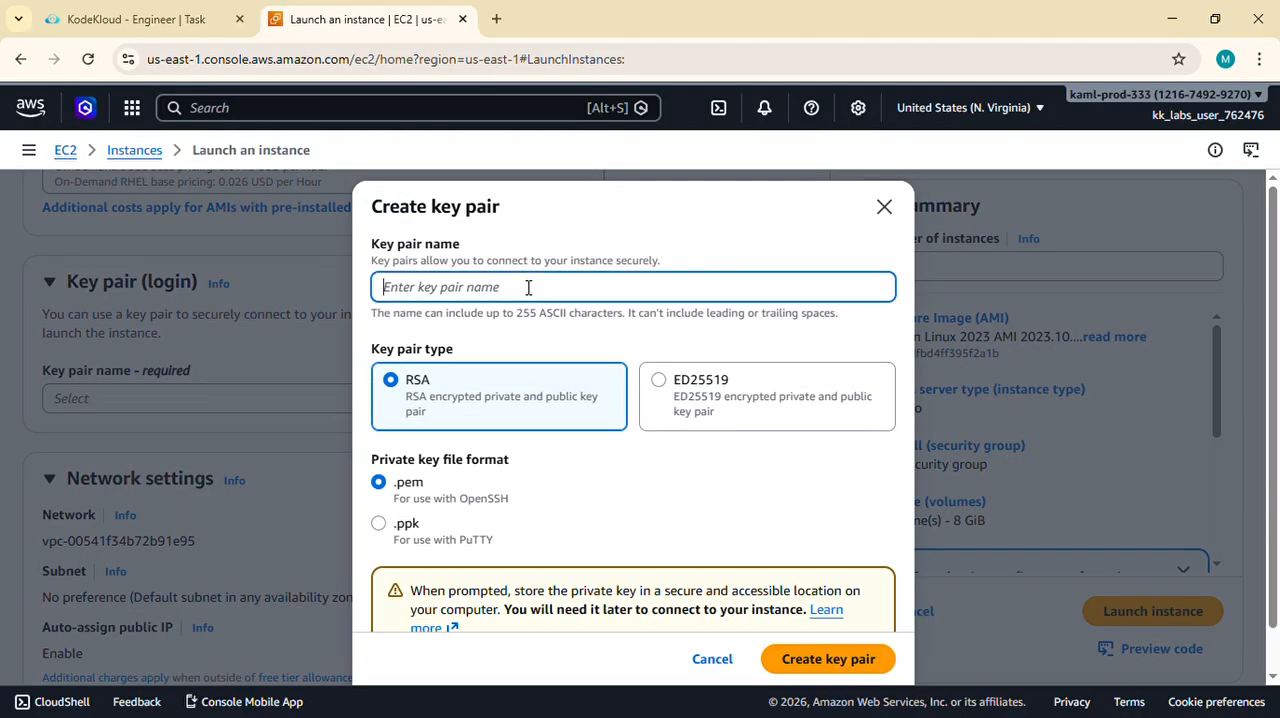
- Create an RSA key pair in .pem format named devops-kp, copying the name from the task description
click(163, 14)
drag(408, 420, 481, 414)
key(ctrl+c)
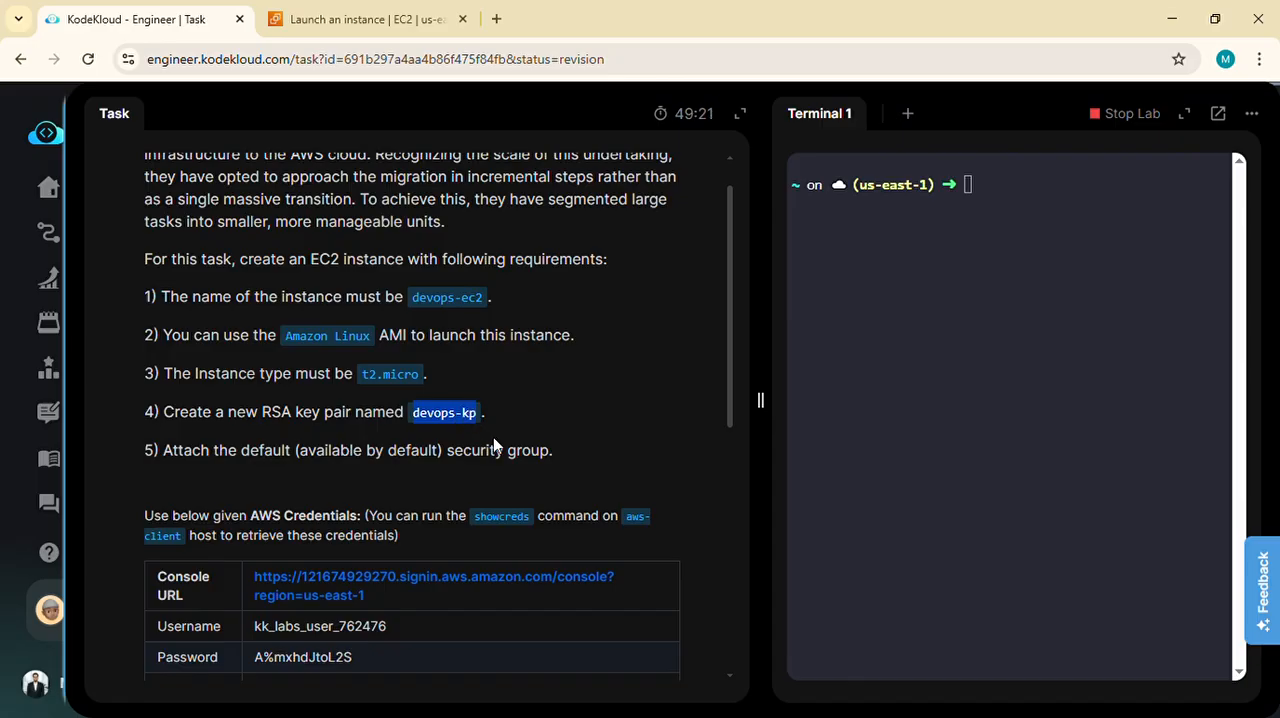
key(ctrl+Tab)
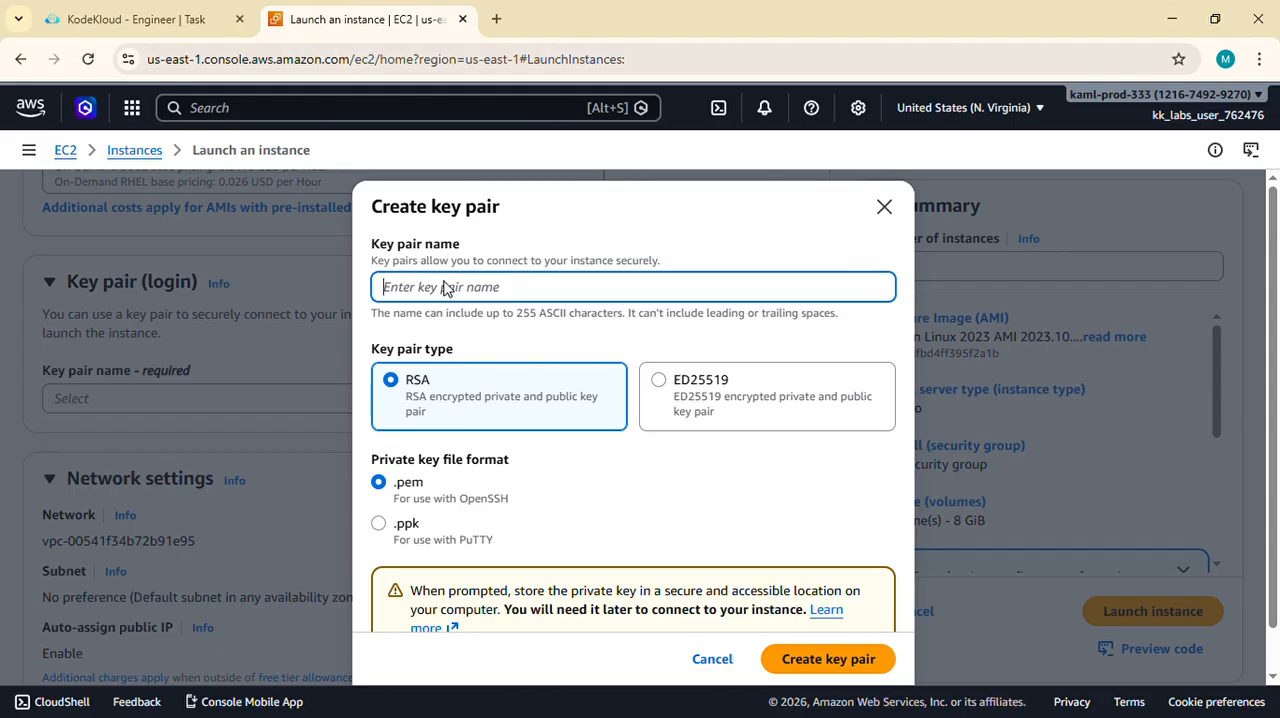
key(ctrl+v)
scroll(719, 492, down, 1)
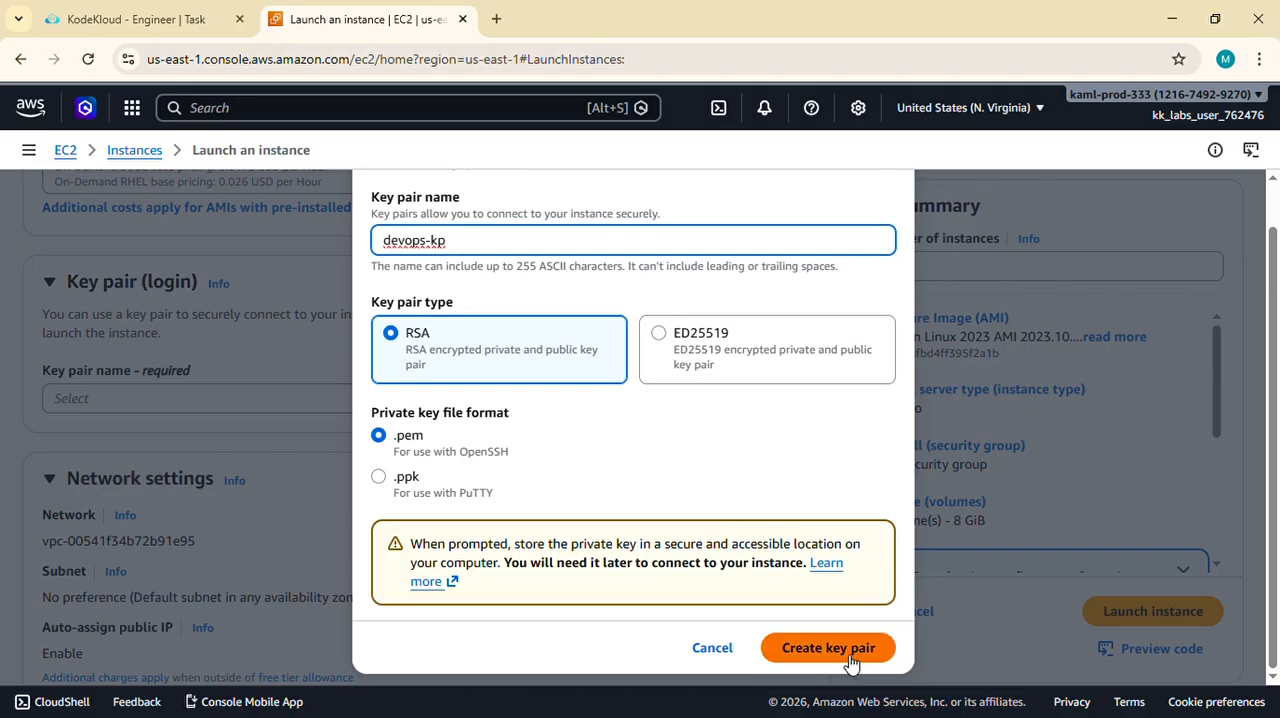
click(851, 663)
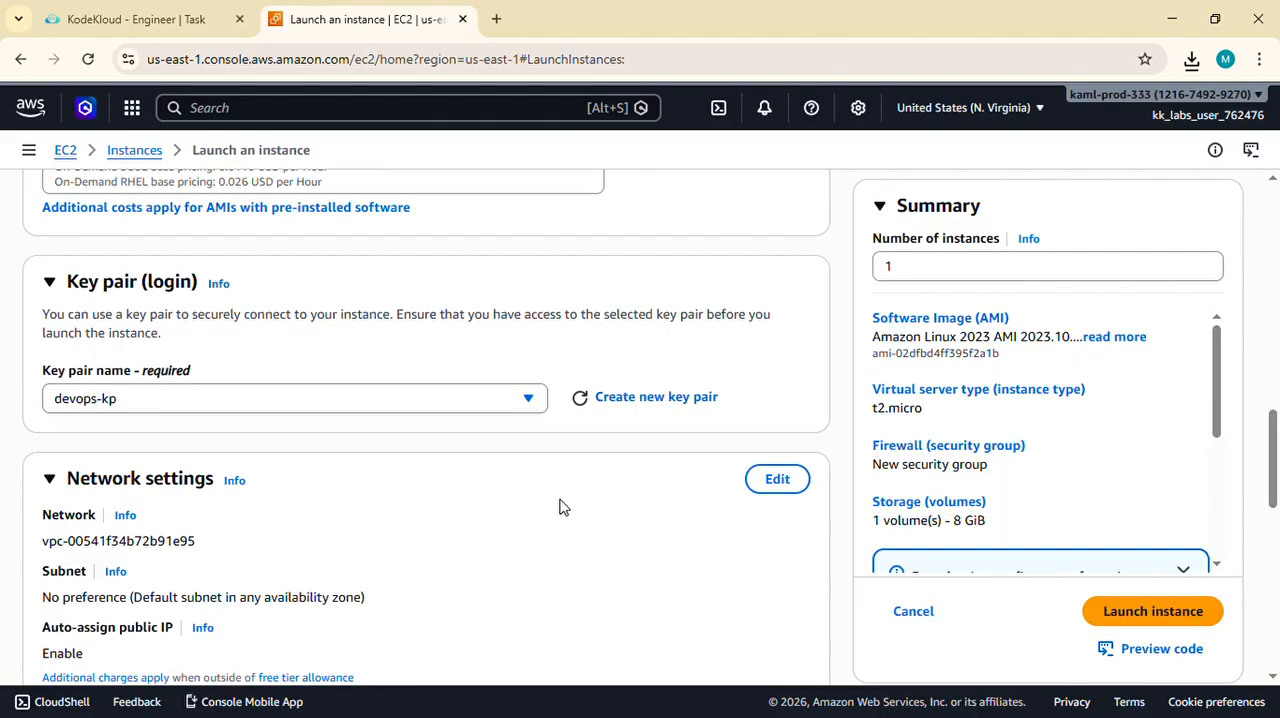
- Check the security group requirement in the task description and attach the existing default security group in the network settings
scroll(422, 471, down, 1)
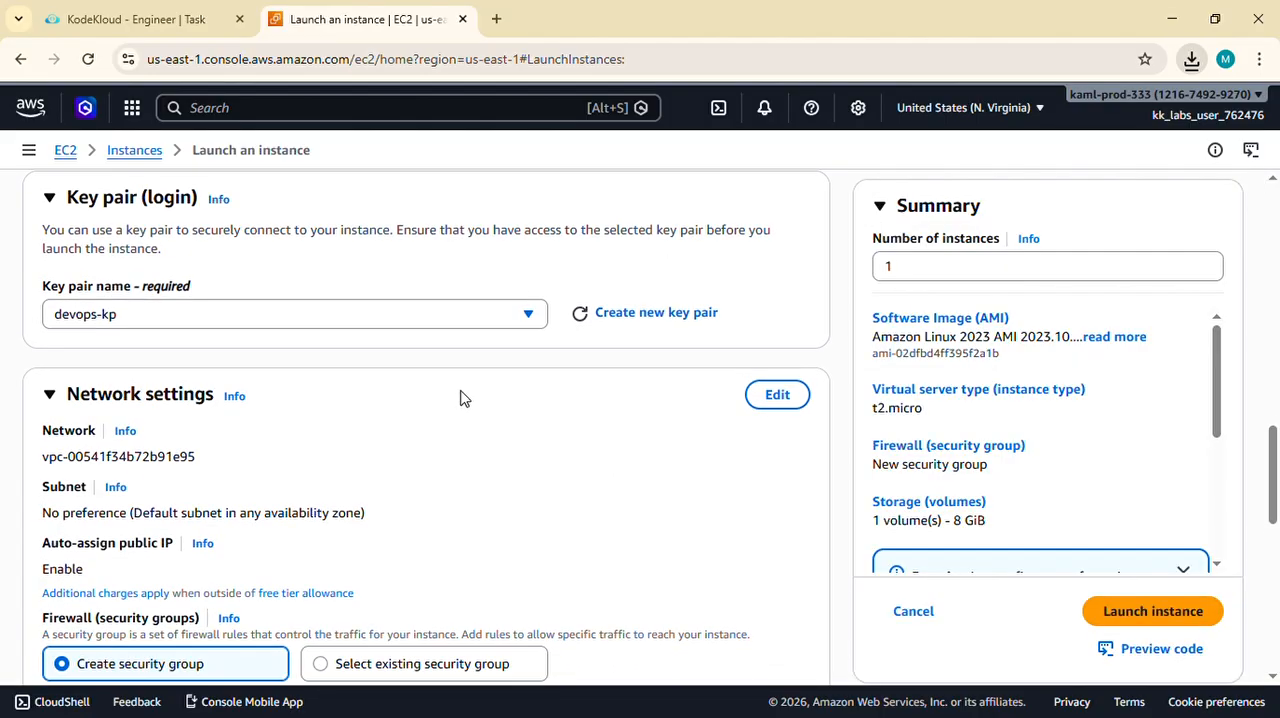
click(140, 19)
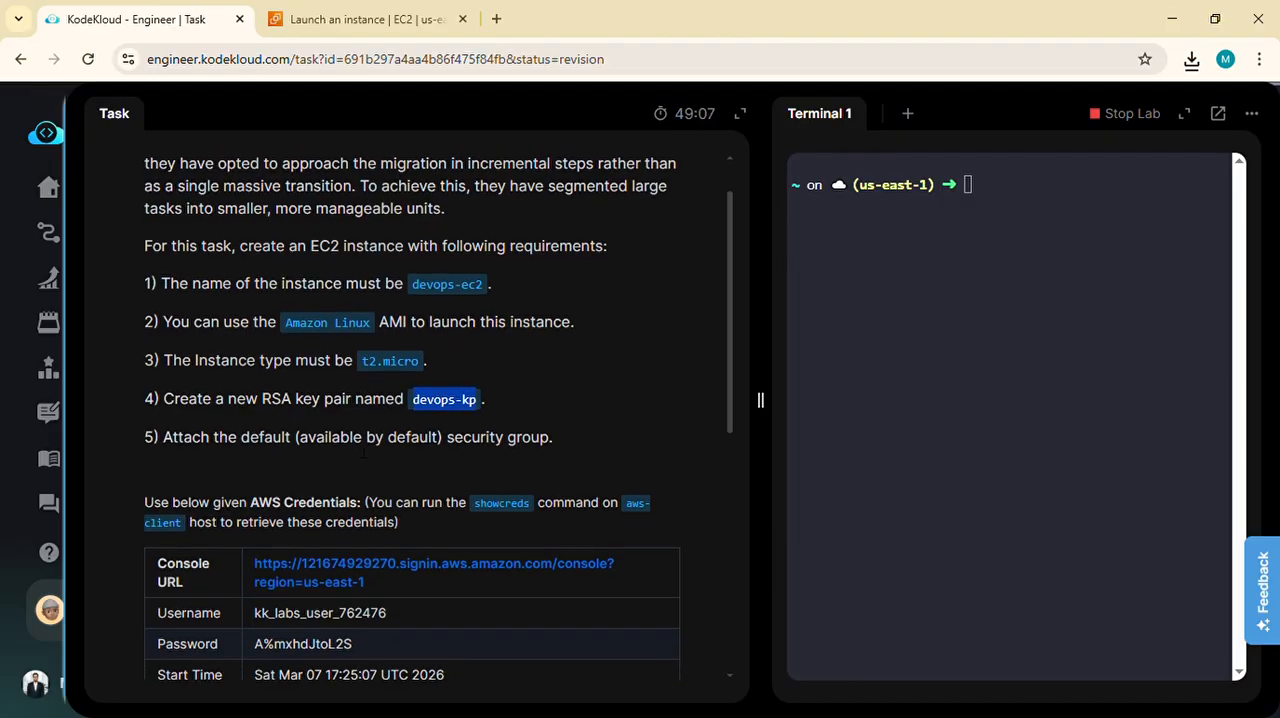
scroll(392, 452, up, 1)
click(350, 19)
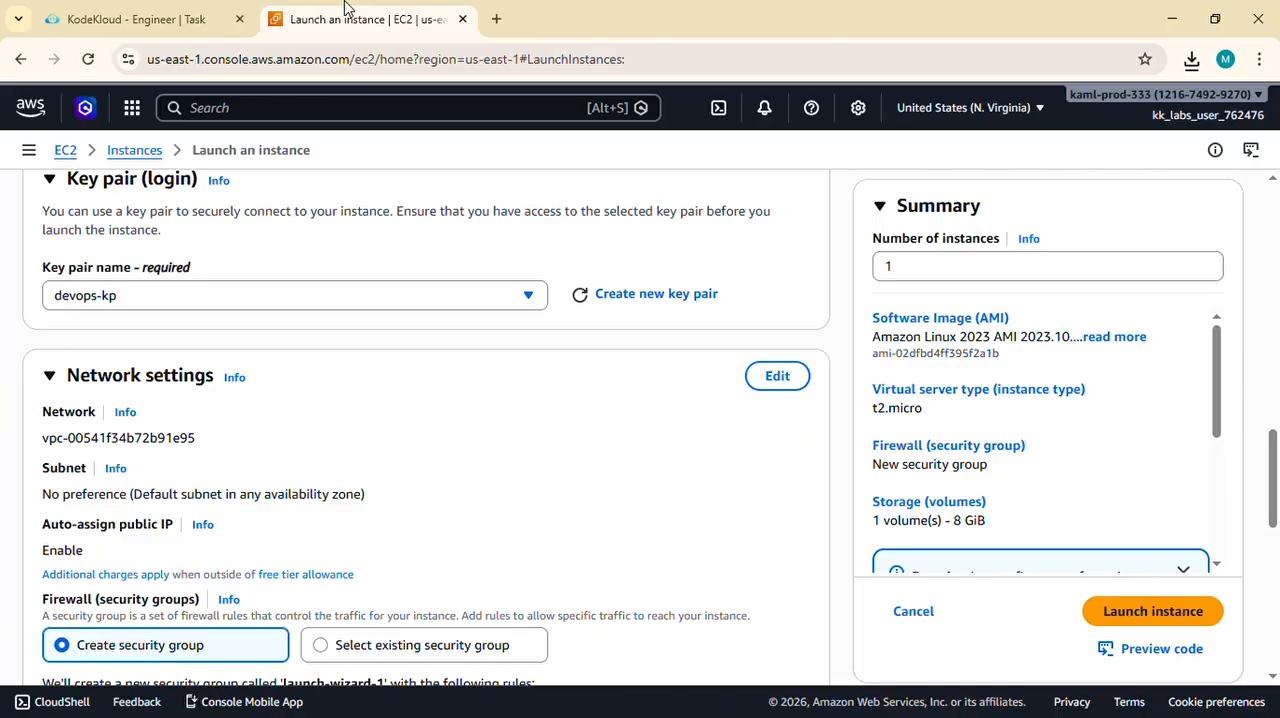
scroll(395, 380, down, 3)
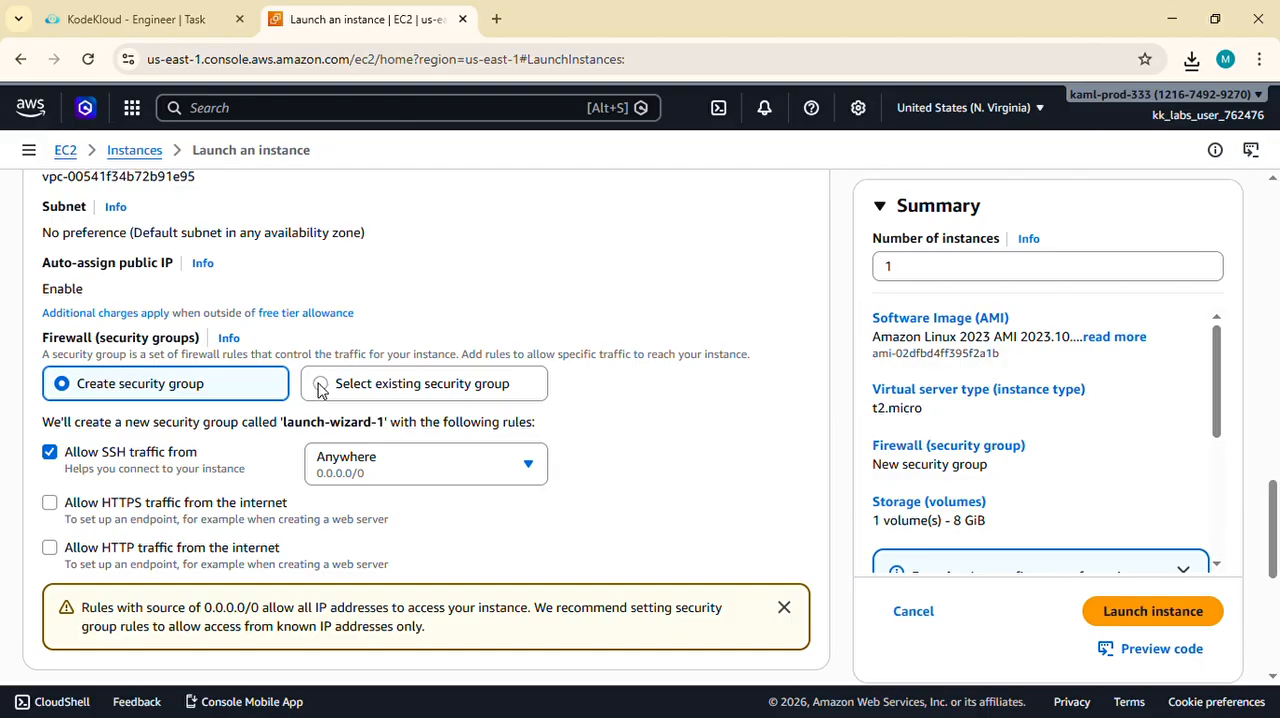
scroll(180, 380, up, 1)
scroll(177, 400, up, 1)
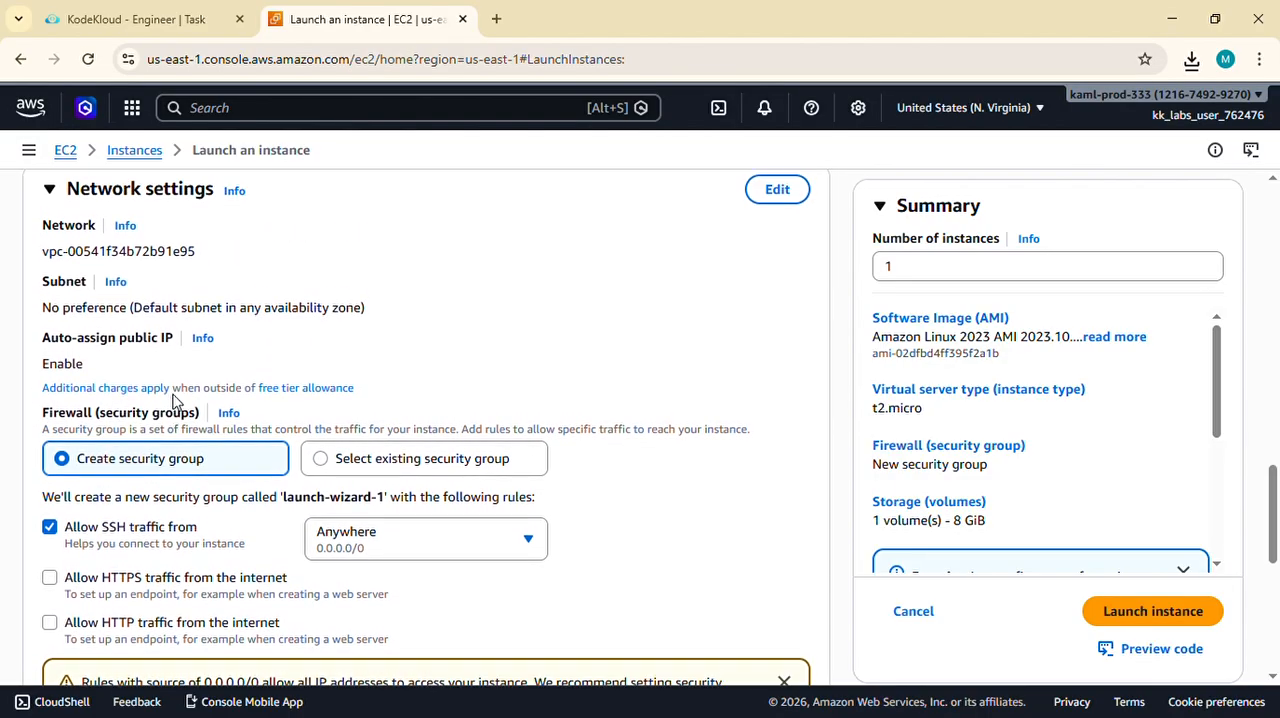
click(321, 461)
scroll(320, 472, down, 2)
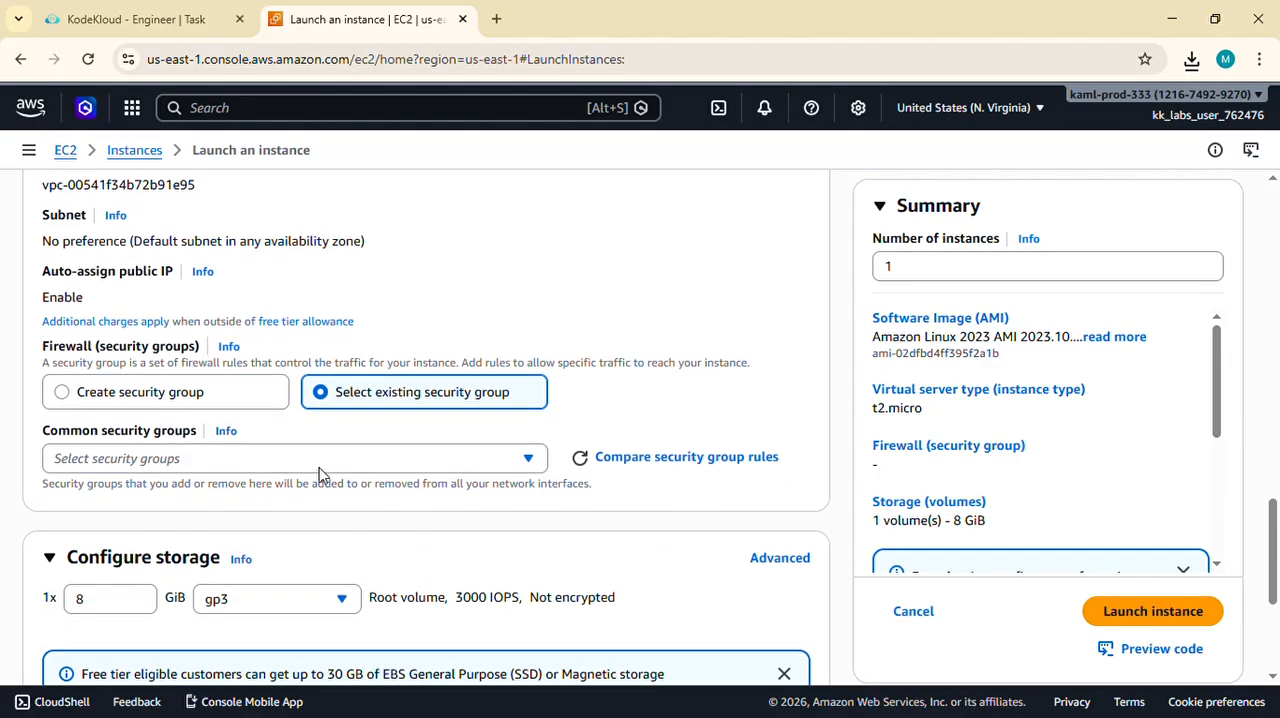
click(279, 460)
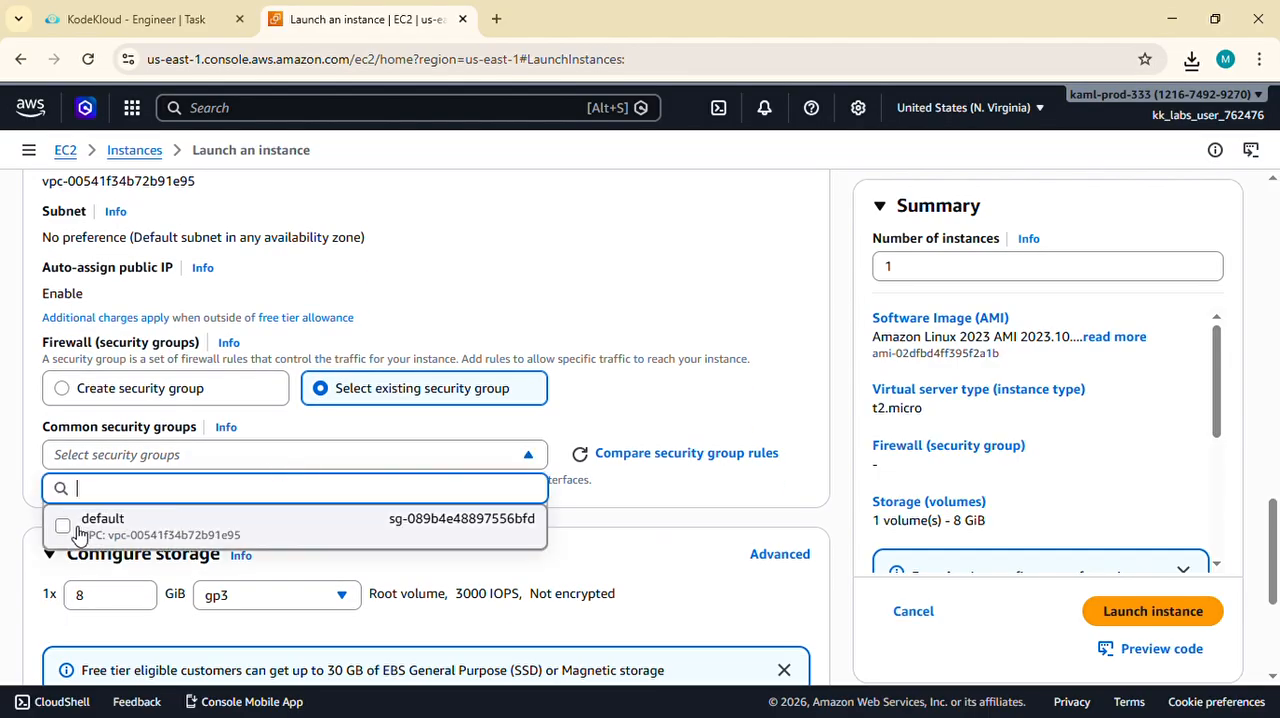
click(78, 535)
scroll(471, 446, down, 1)
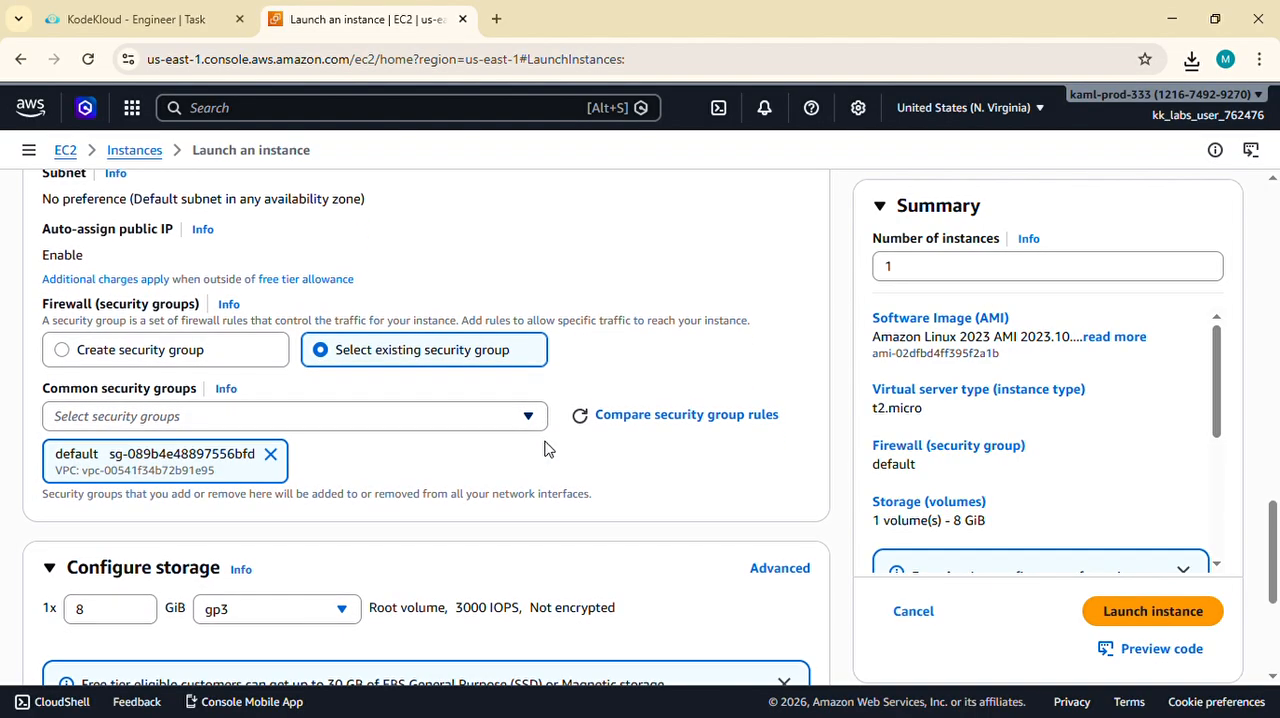
- Review the task requirements against the storage settings and launch summary, and launch the EC2 instance
scroll(280, 357, down, 3)
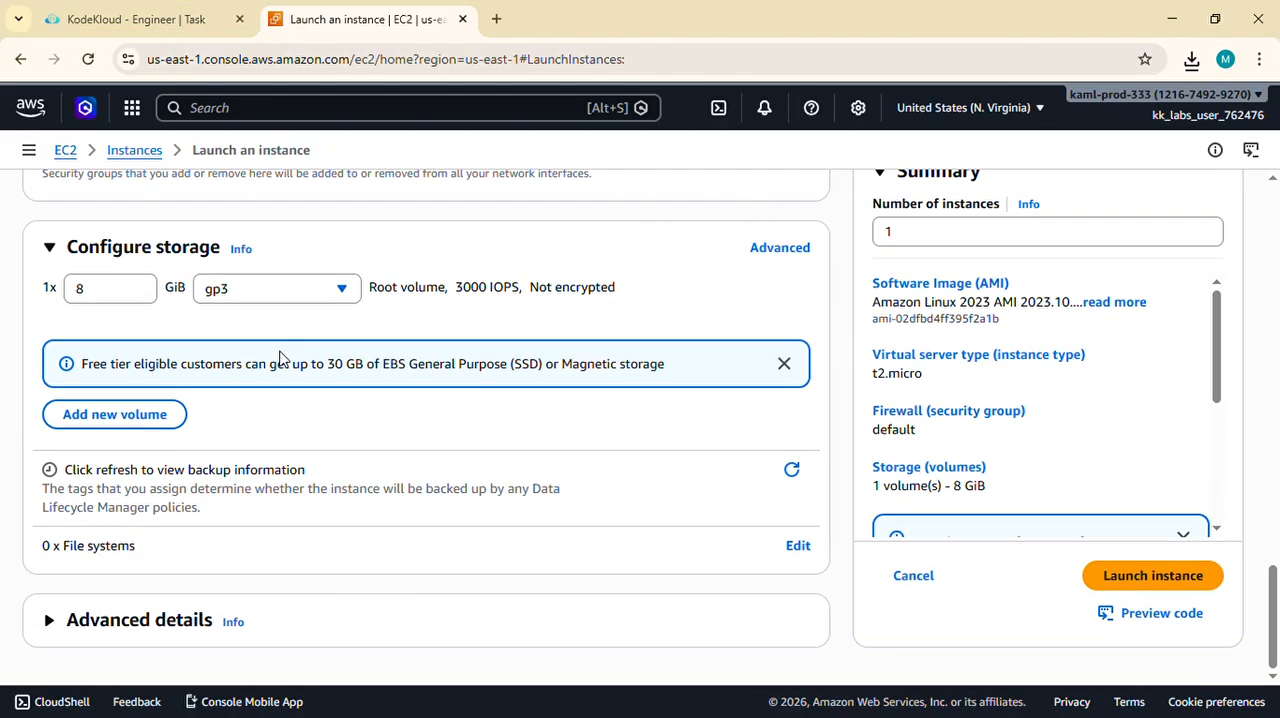
click(135, 19)
scroll(177, 409, down, 2)
scroll(175, 413, up, 2)
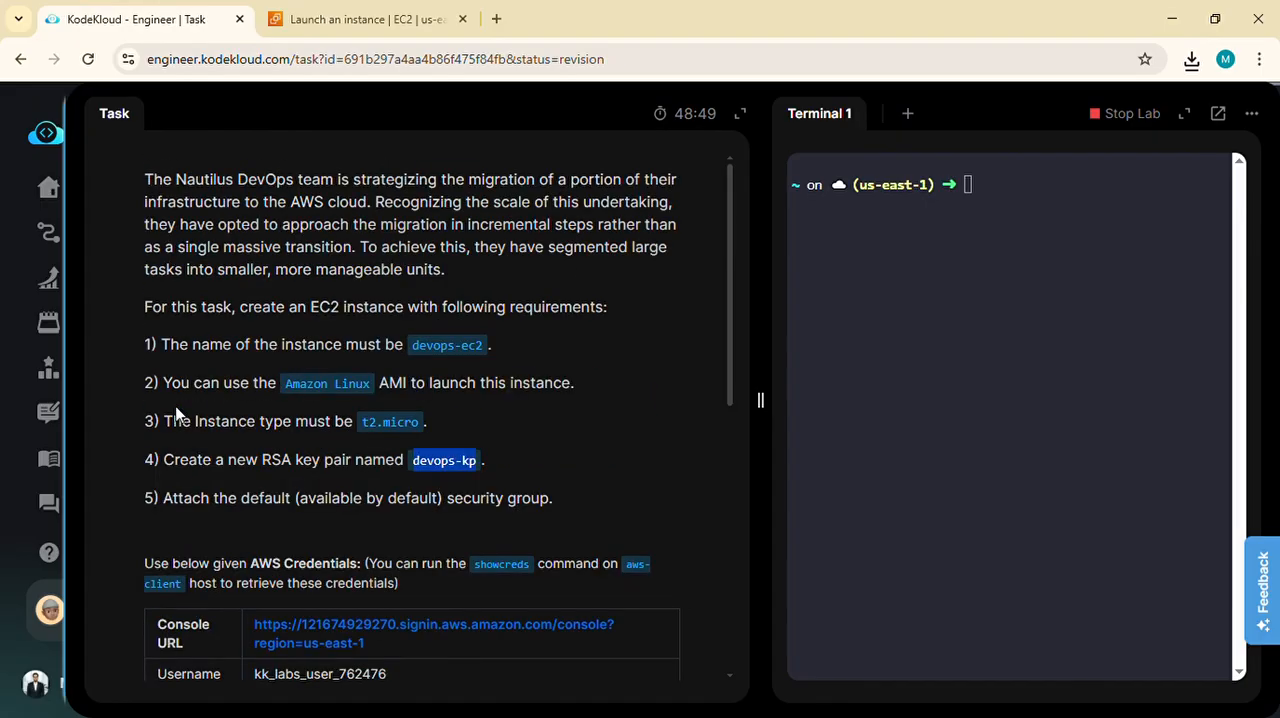
click(368, 17)
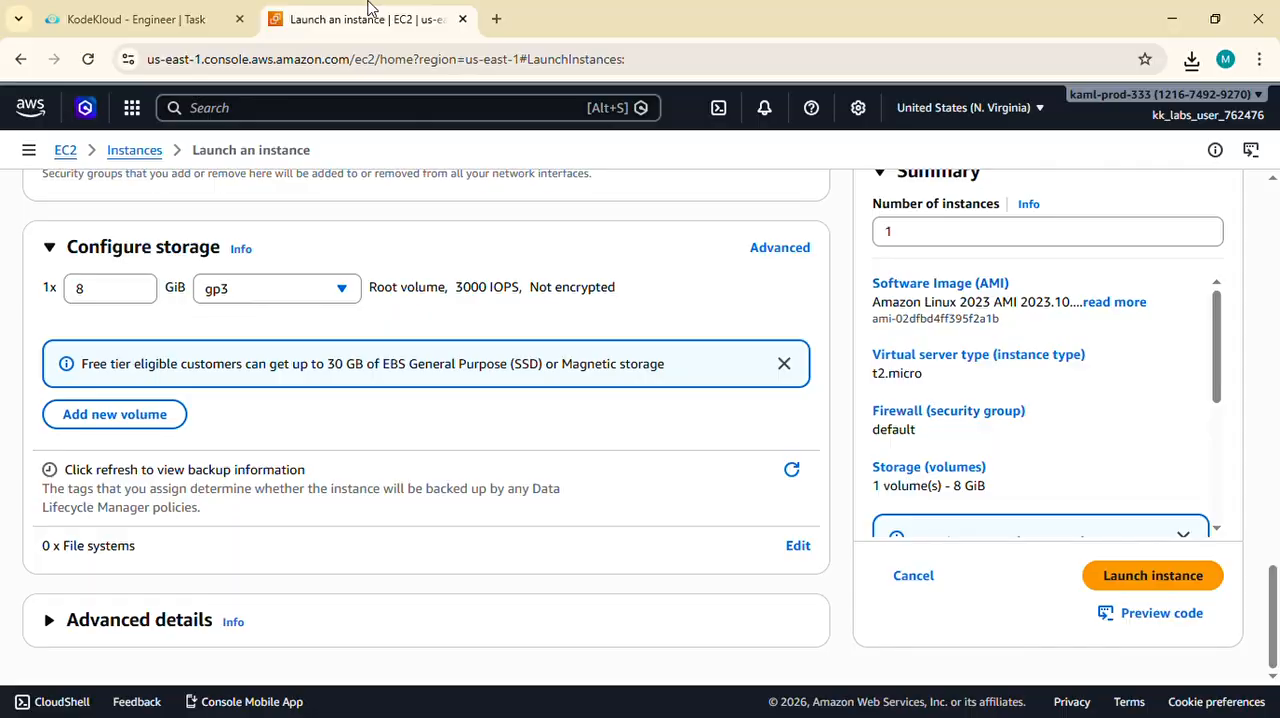
click(1176, 582)
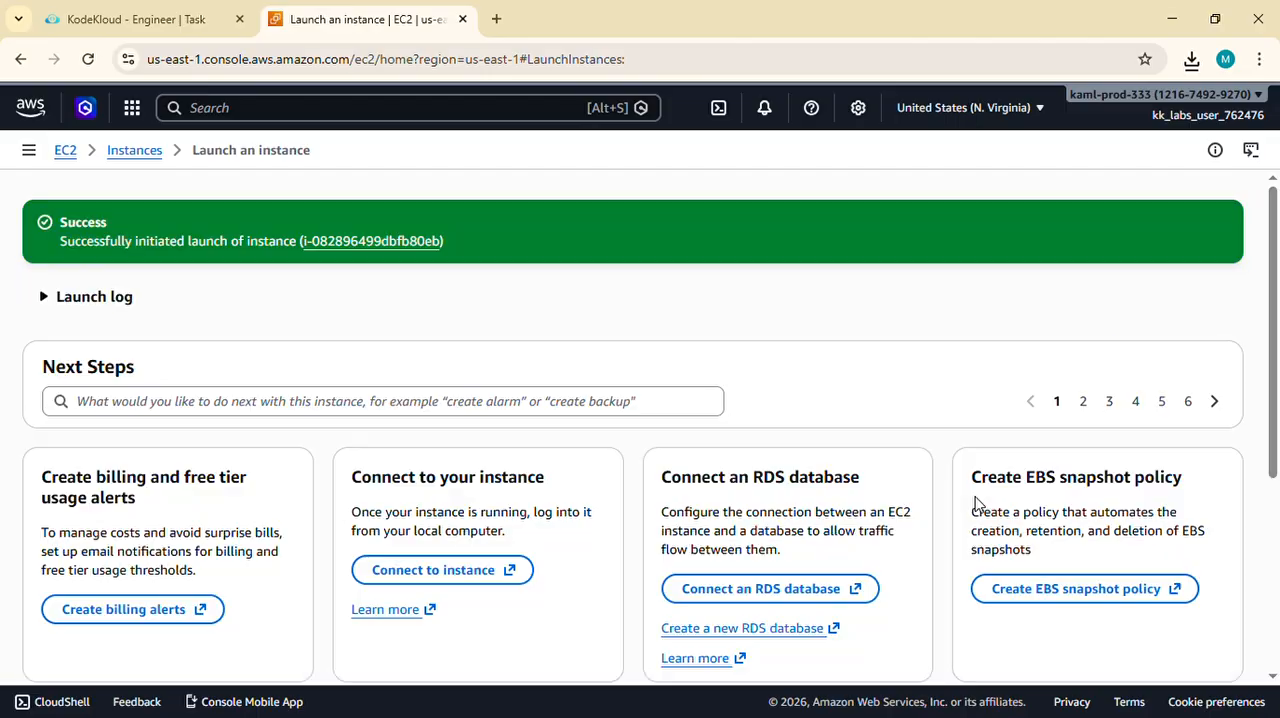
- Open the launched instance's details and examine its state and type in the list of instances
click(372, 241)
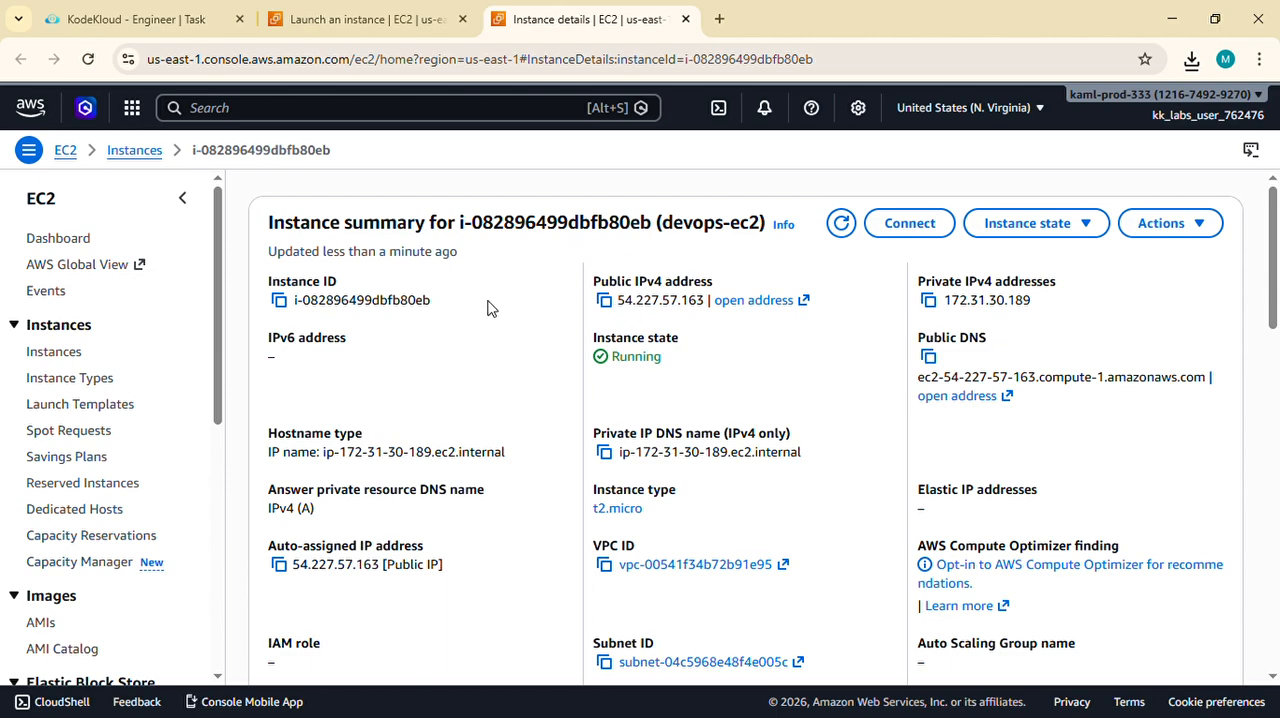
click(130, 155)
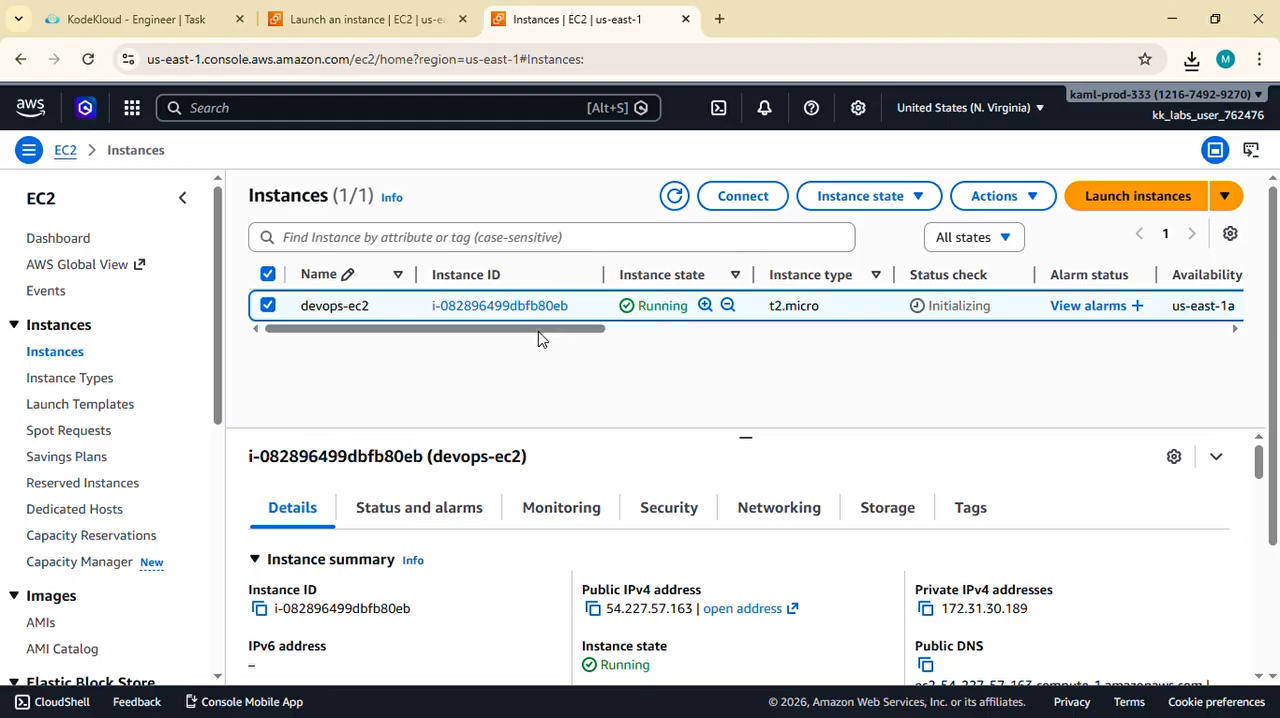
drag(526, 334, 375, 347)
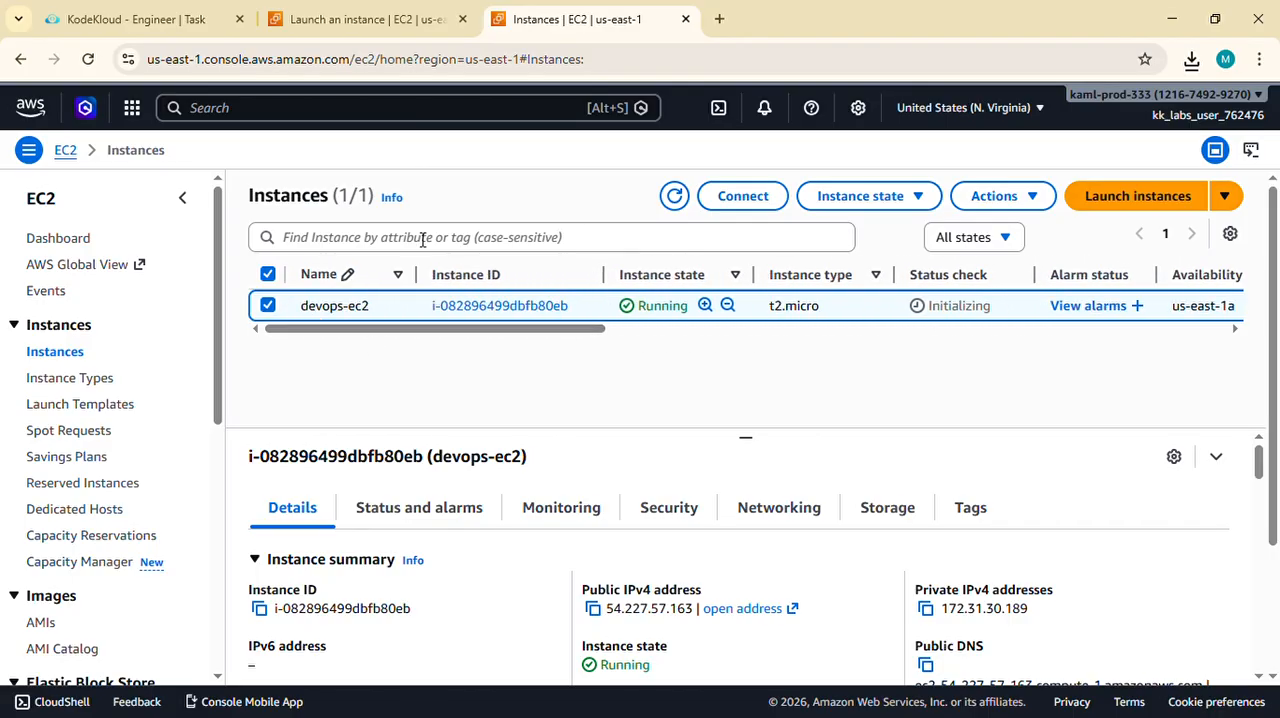
- Return to the KodeKloud task page, submit the task for checking and confirm marking it as completed
click(157, 8)
scroll(241, 422, down, 10)
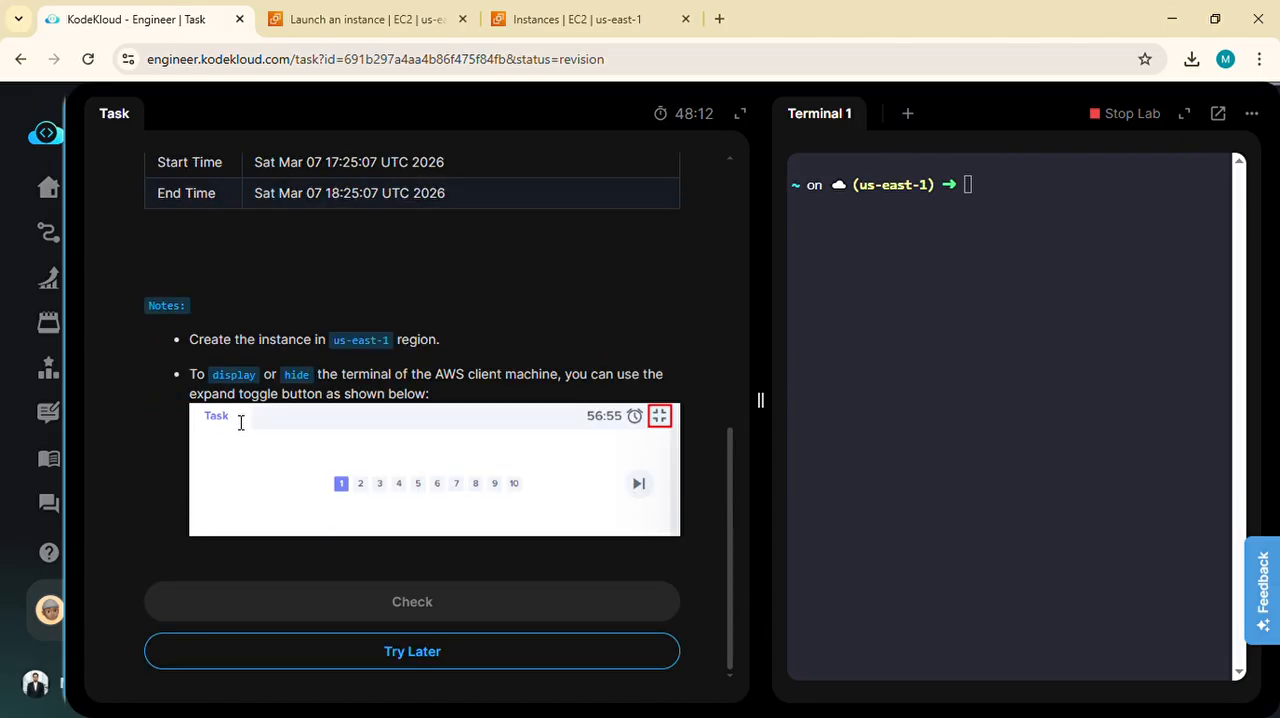
click(295, 620)
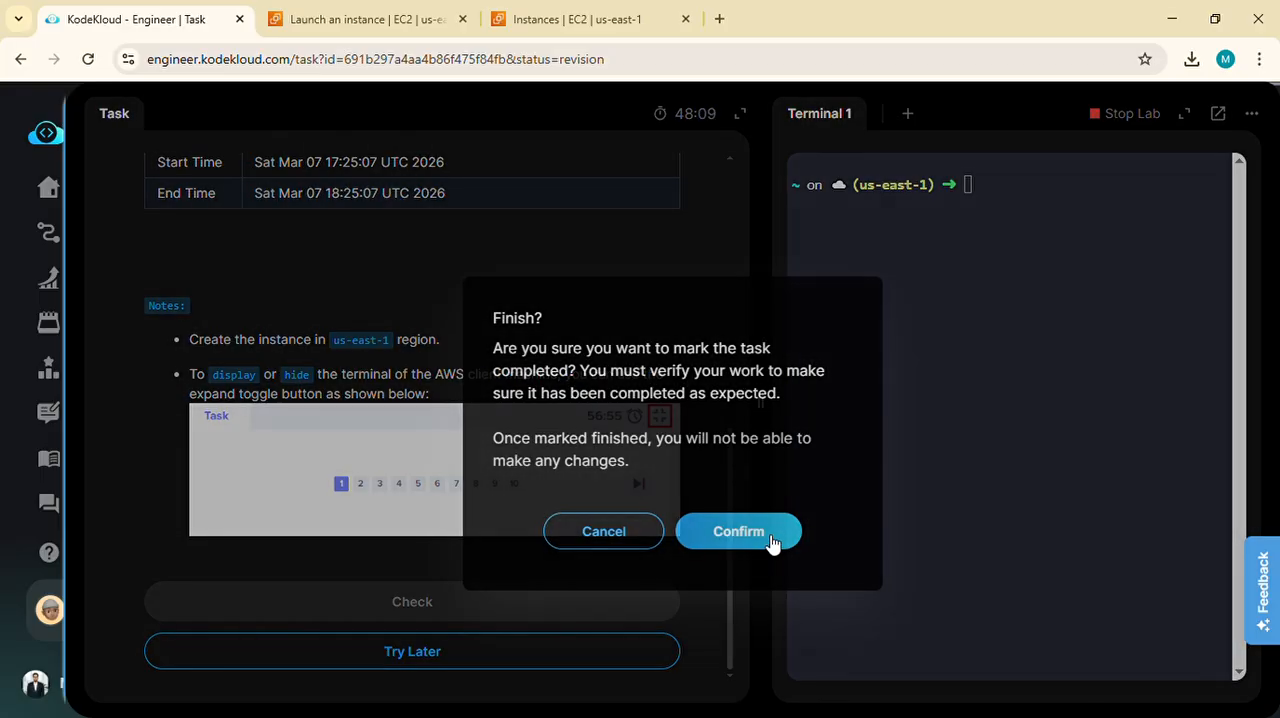
click(771, 541)
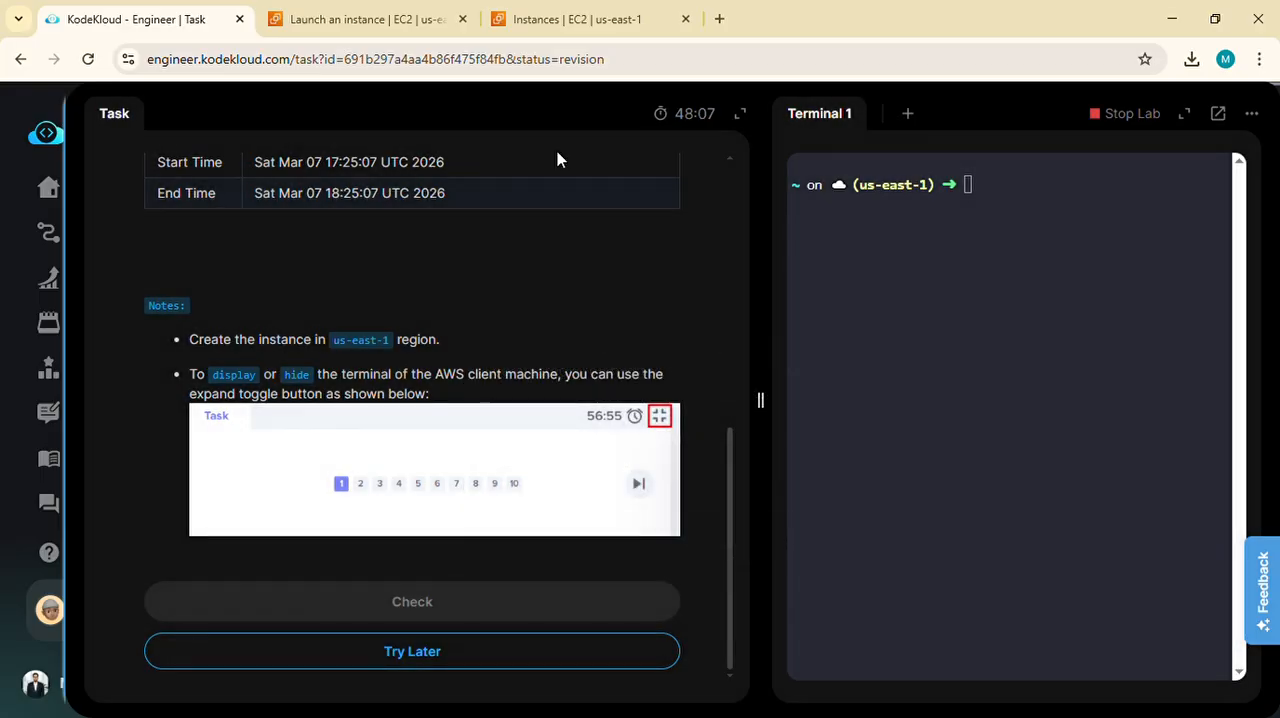